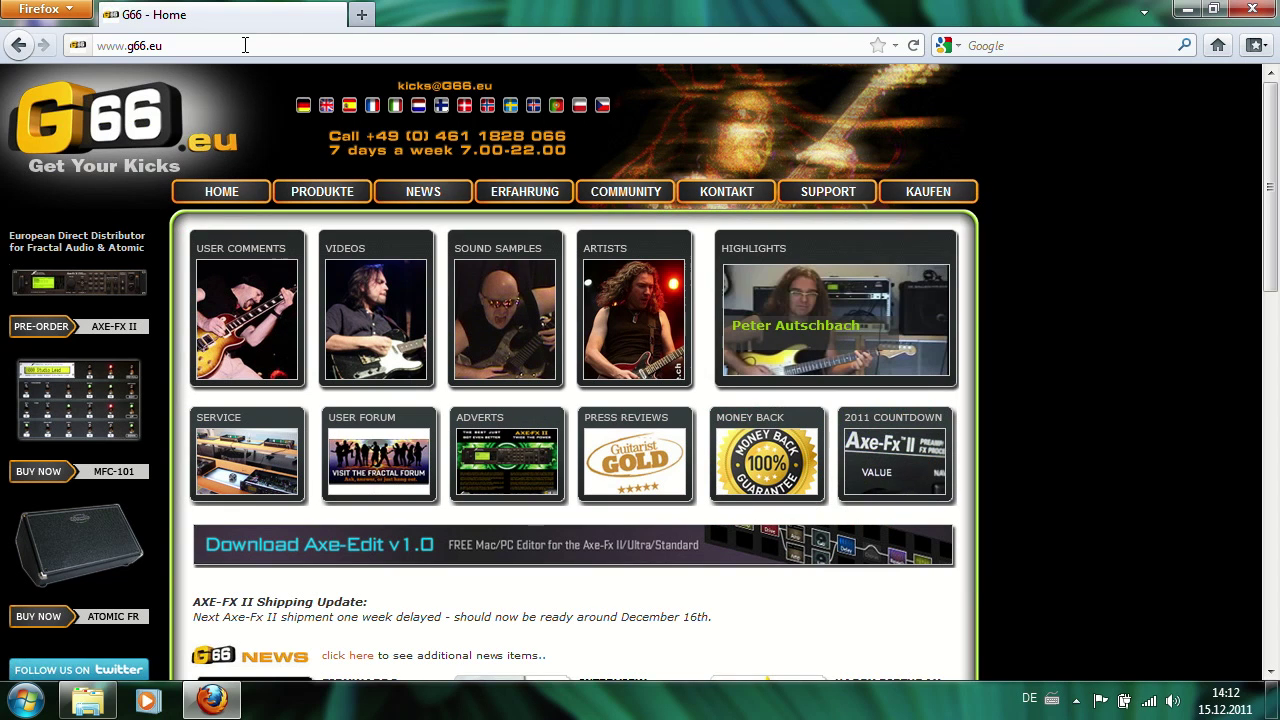
# Open the G66 Fractal Audio support page
pyautogui.moveTo(815, 204)
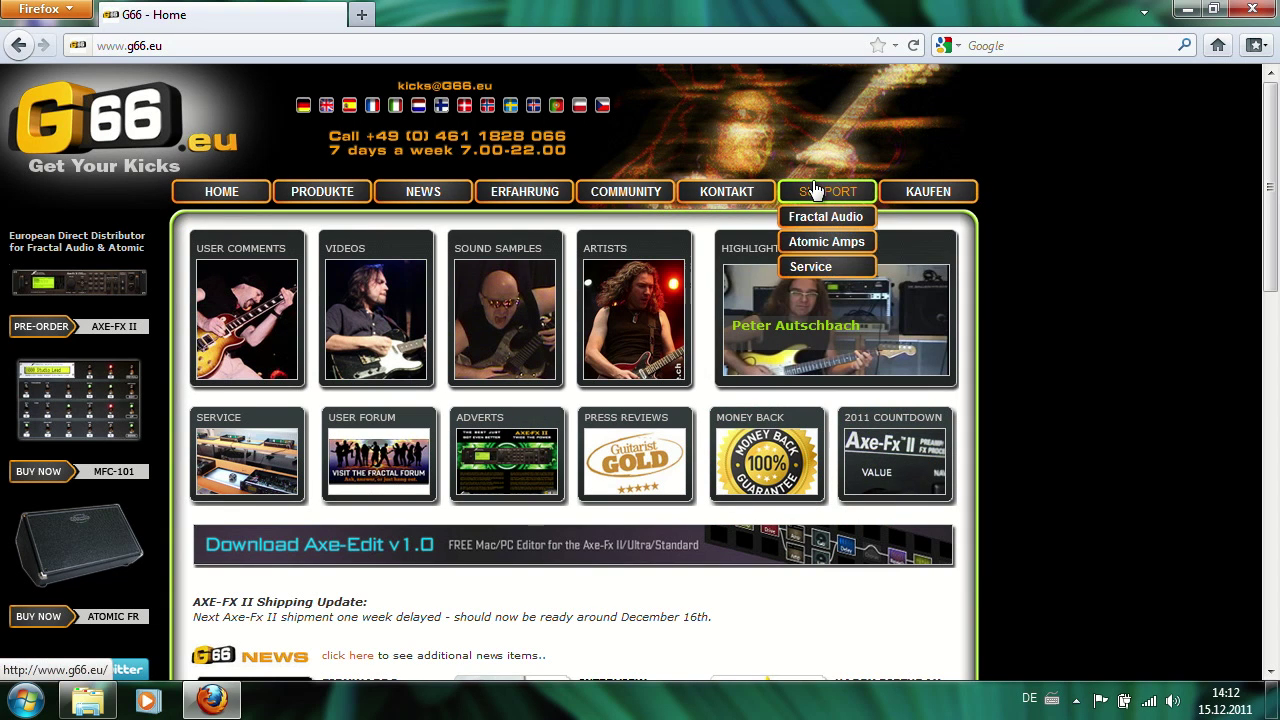
pyautogui.click(817, 220)
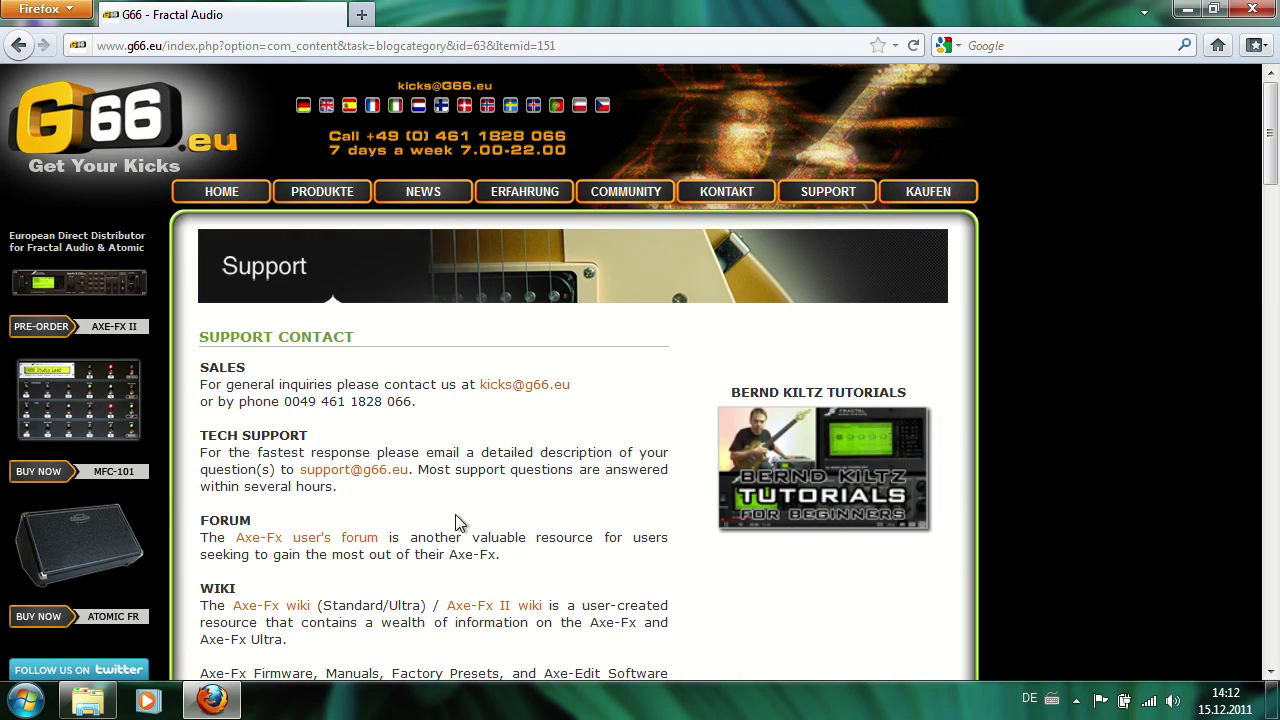
pyautogui.scroll(-15, 453, 520)
pyautogui.scroll(5, 453, 520)
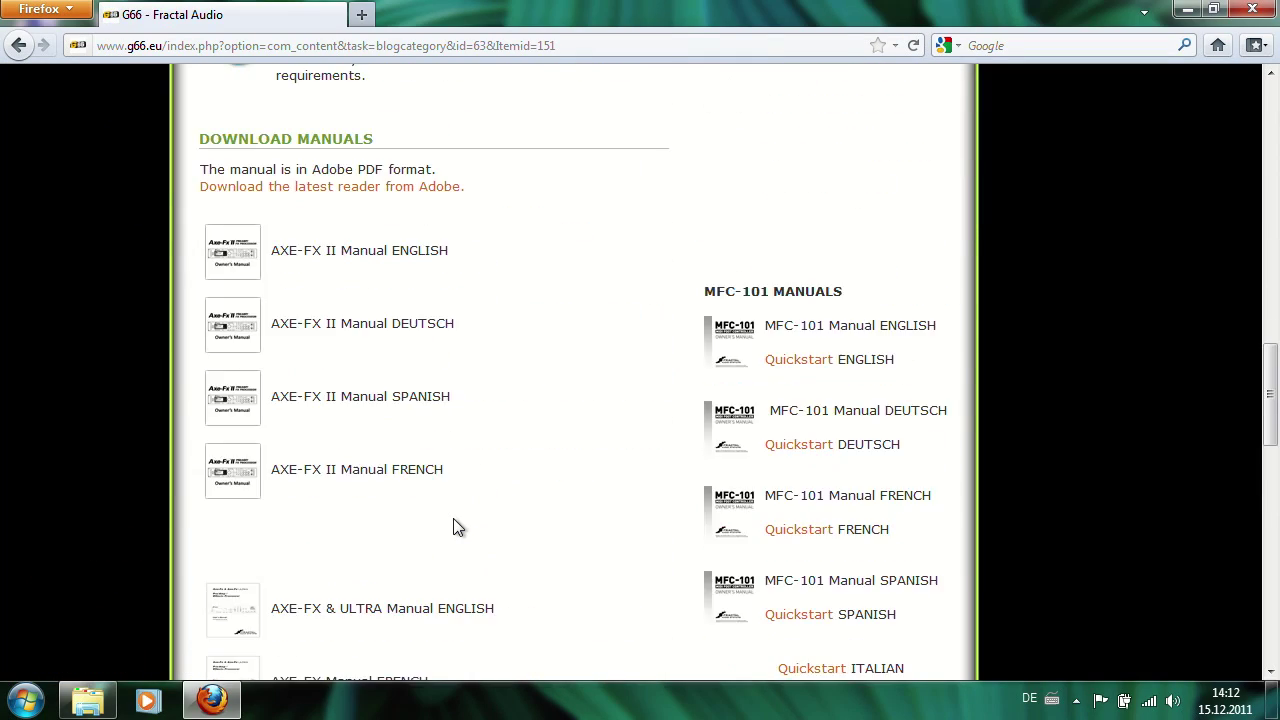
pyautogui.scroll(2, 453, 528)
pyautogui.scroll(8, 453, 528)
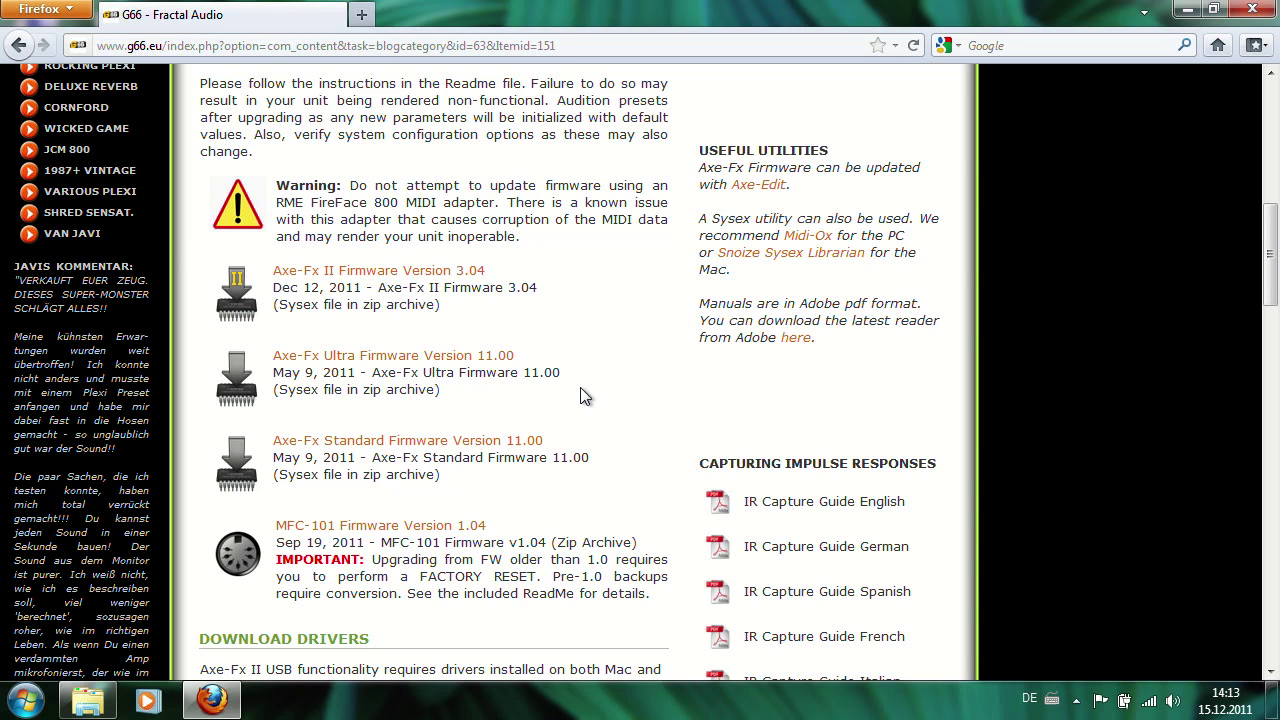
# Save the Axe-Fx II firmware 3.04 archive axefx2_3p04.zip to disk
pyautogui.click(392, 278)
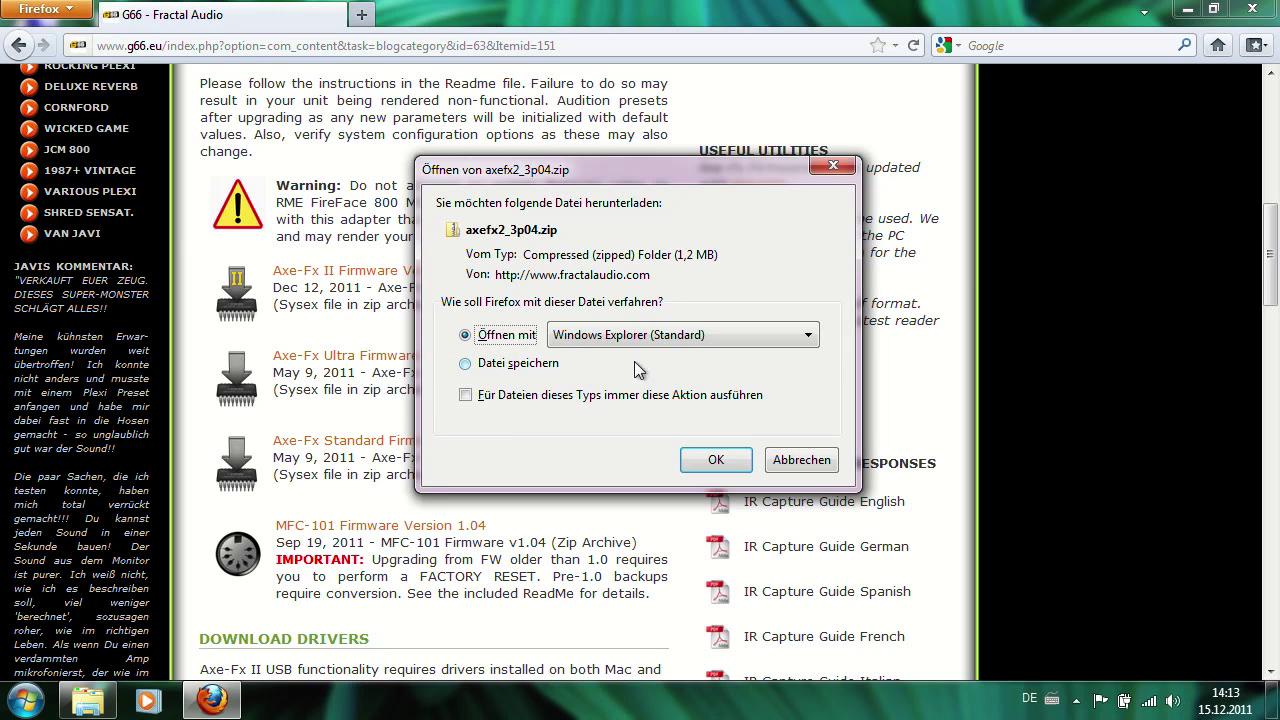
pyautogui.click(520, 365)
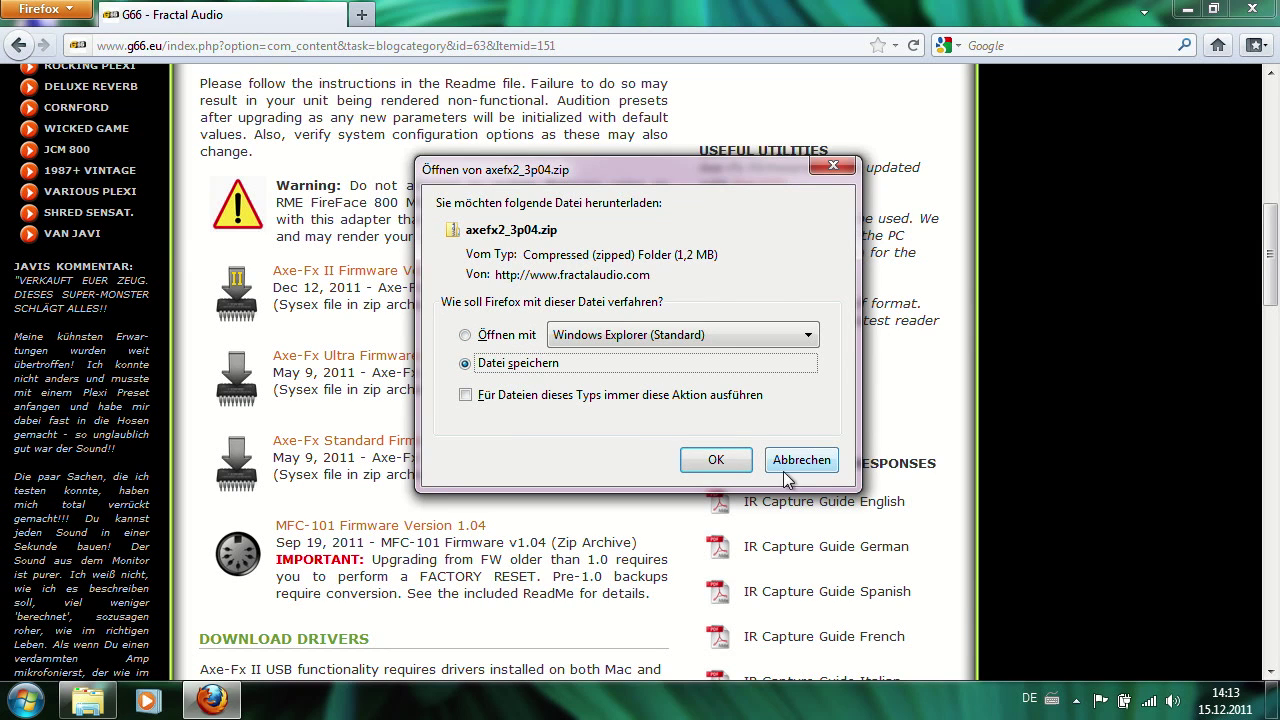
pyautogui.click(716, 463)
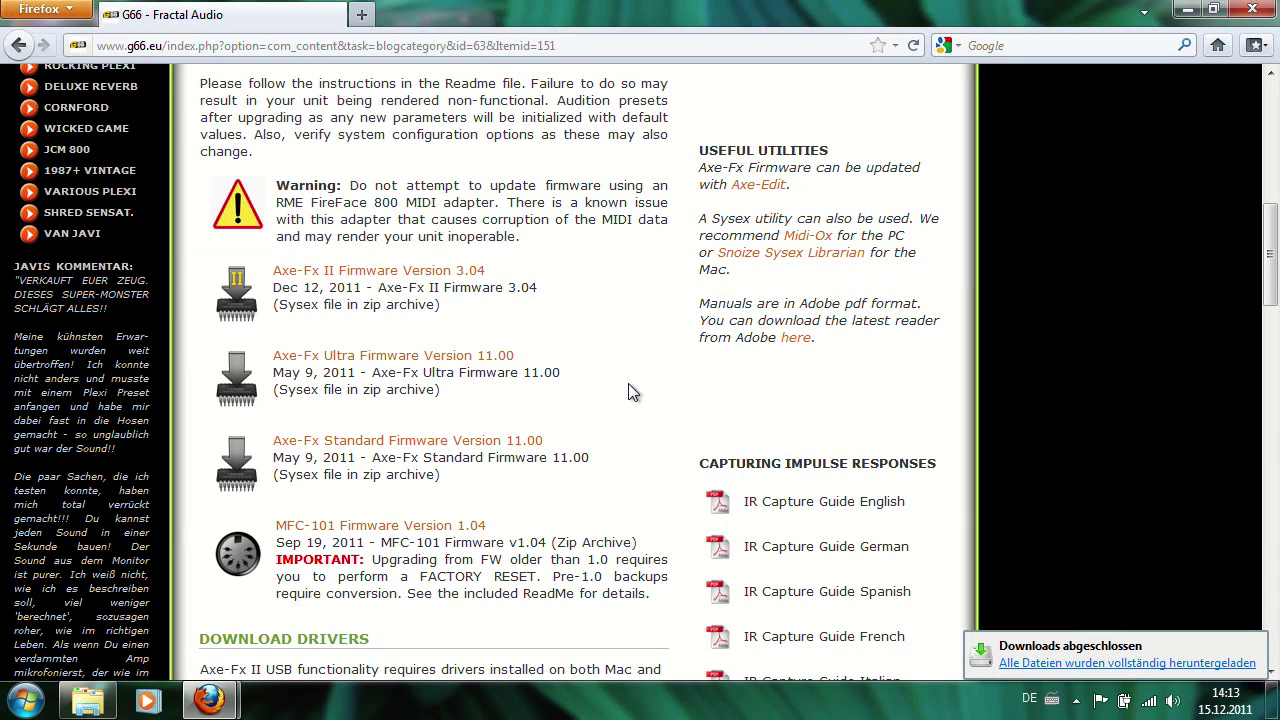
# Save the Axe-Fx II Windows driver installer Axe-Fx_II_USB_Driver_Setup_150.exe from Download Drivers
pyautogui.scroll(-10, 631, 391)
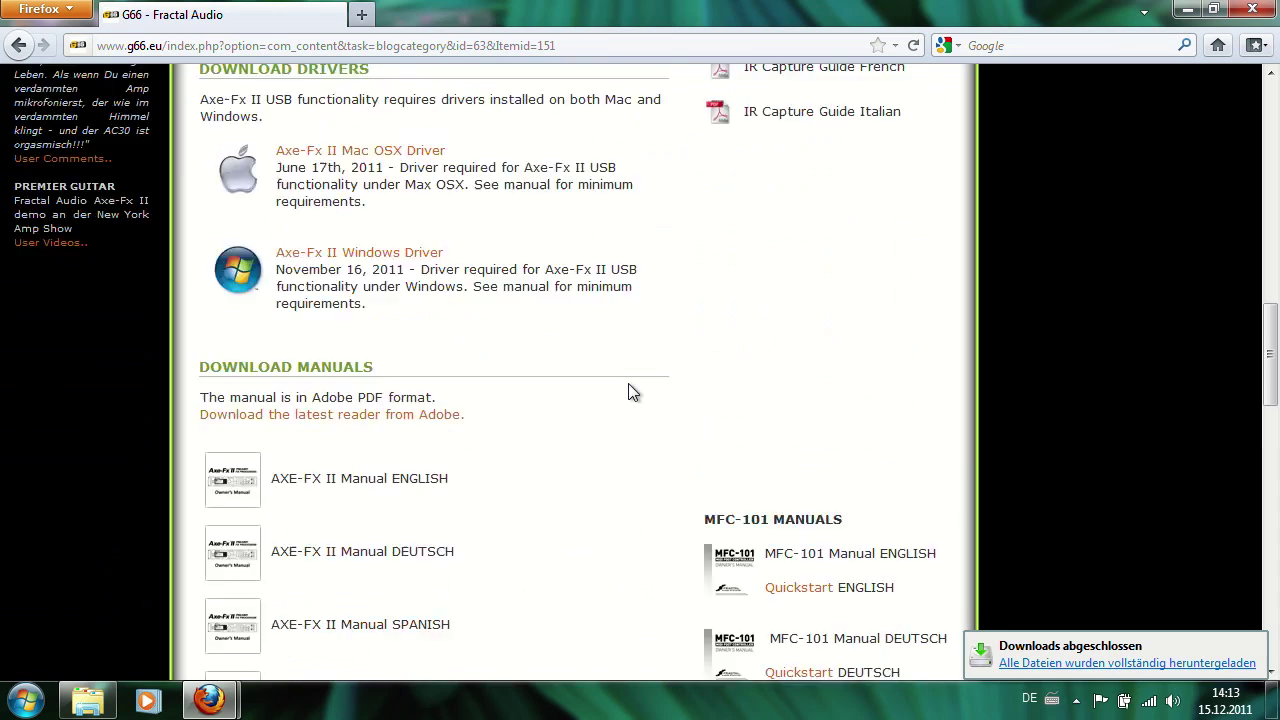
pyautogui.scroll(5, 631, 391)
pyautogui.scroll(6, 631, 391)
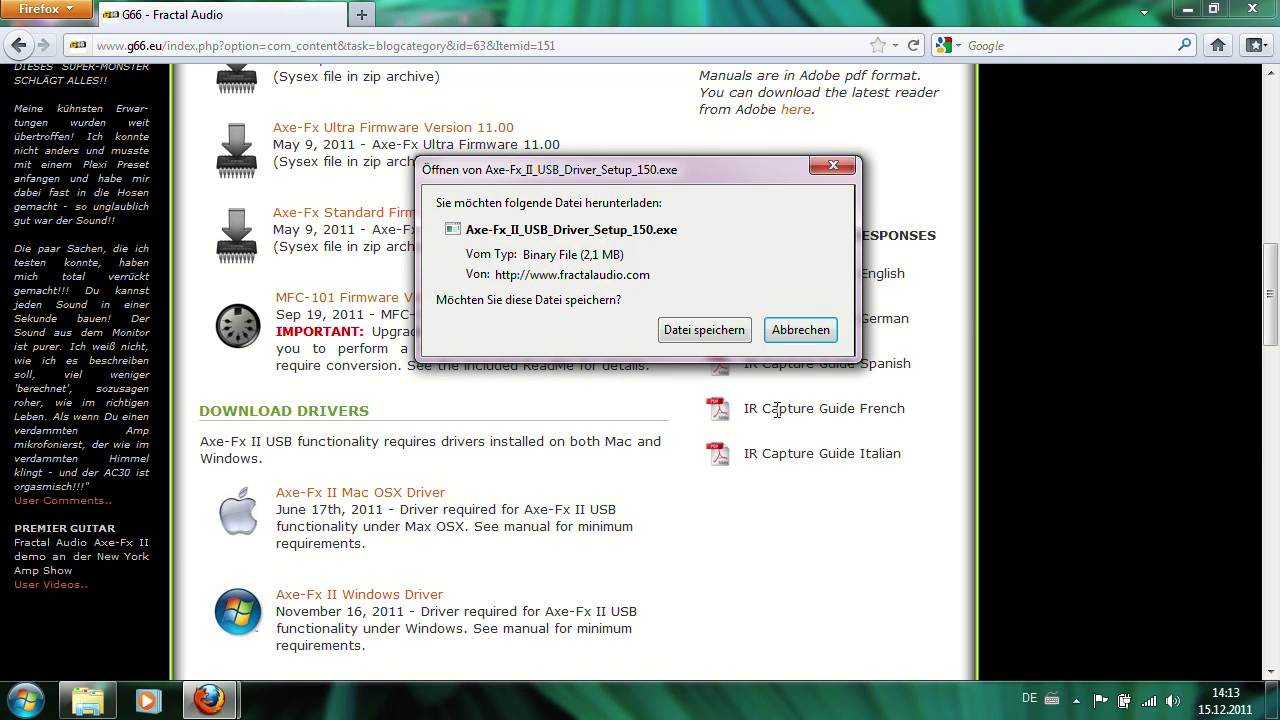
pyautogui.click(728, 334)
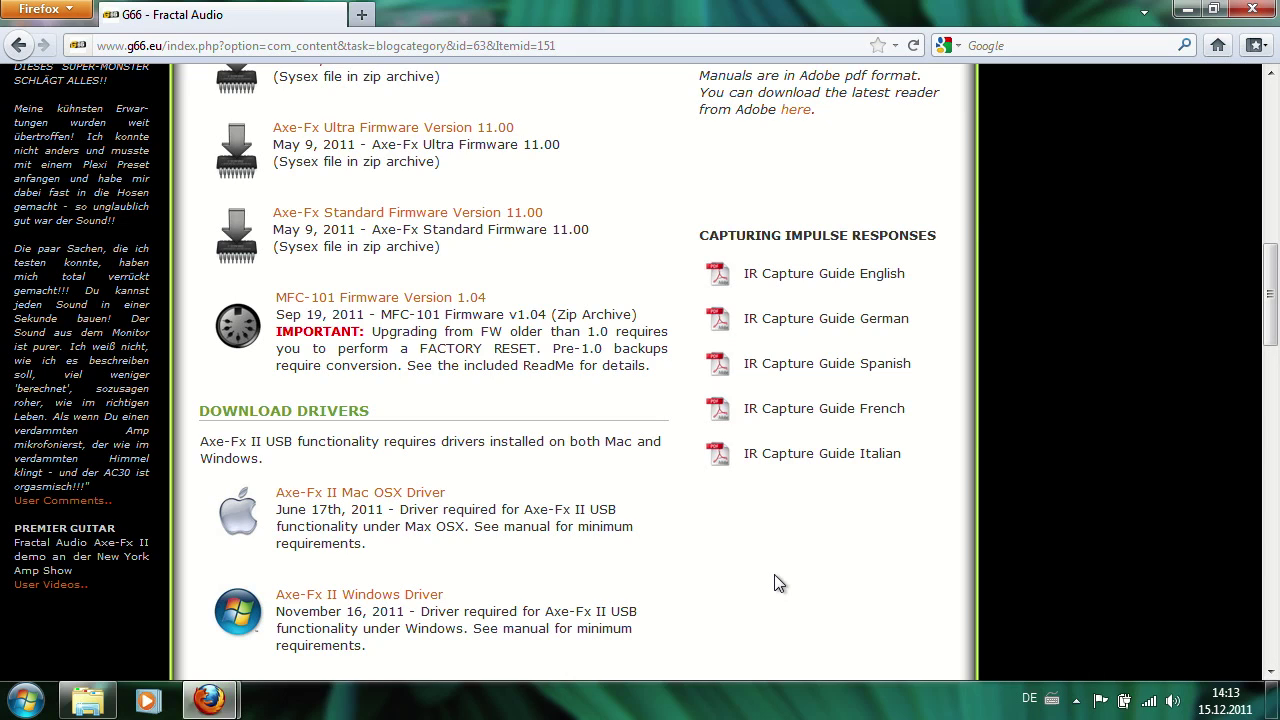
pyautogui.scroll(-6, 774, 574)
pyautogui.scroll(-2, 774, 574)
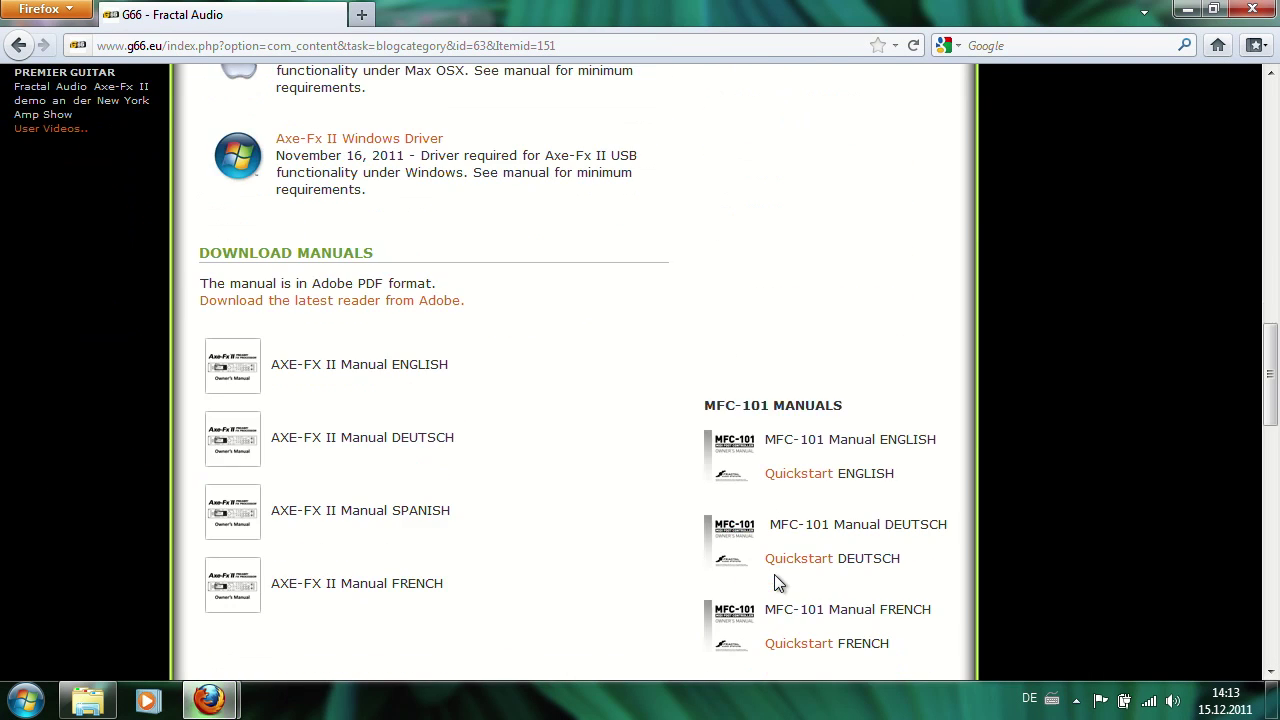
pyautogui.scroll(-6, 774, 578)
pyautogui.scroll(-10, 776, 575)
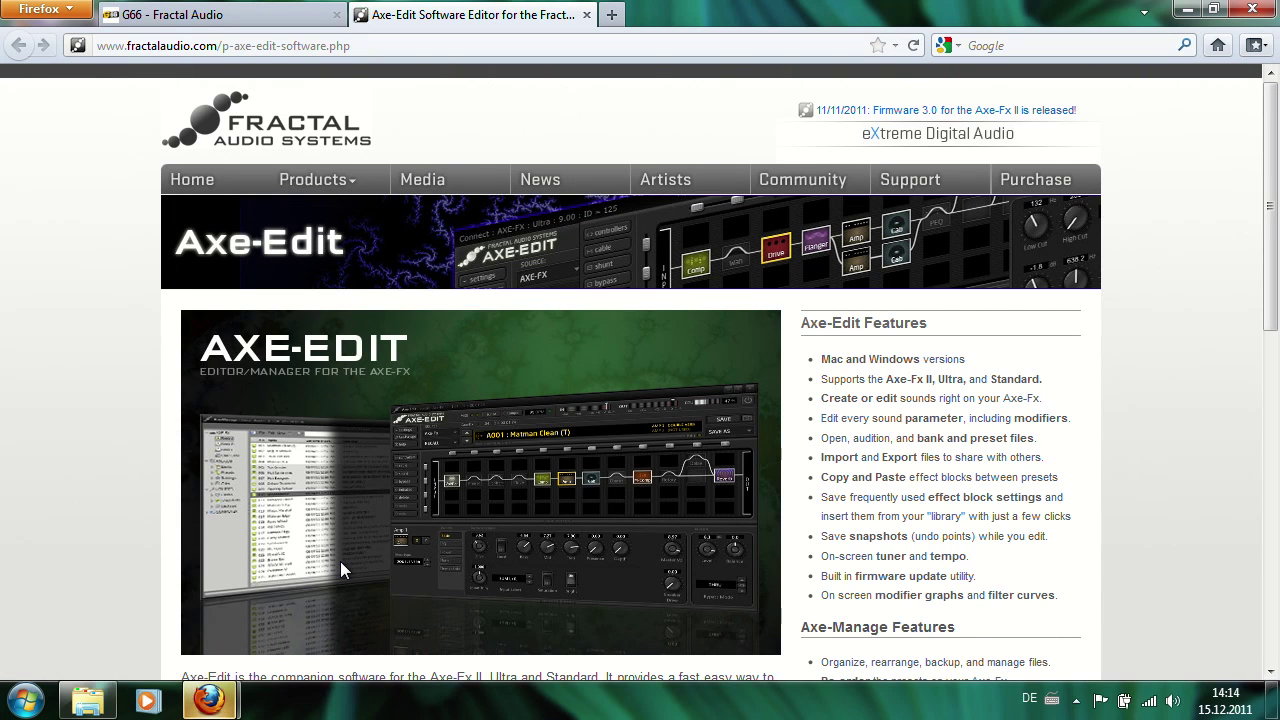
# Save the Axe-Edit 1.0 Windows installer Axe-Edit_Setup_1_0_248.exe (5.2 MB) to disk
pyautogui.scroll(-10, 763, 439)
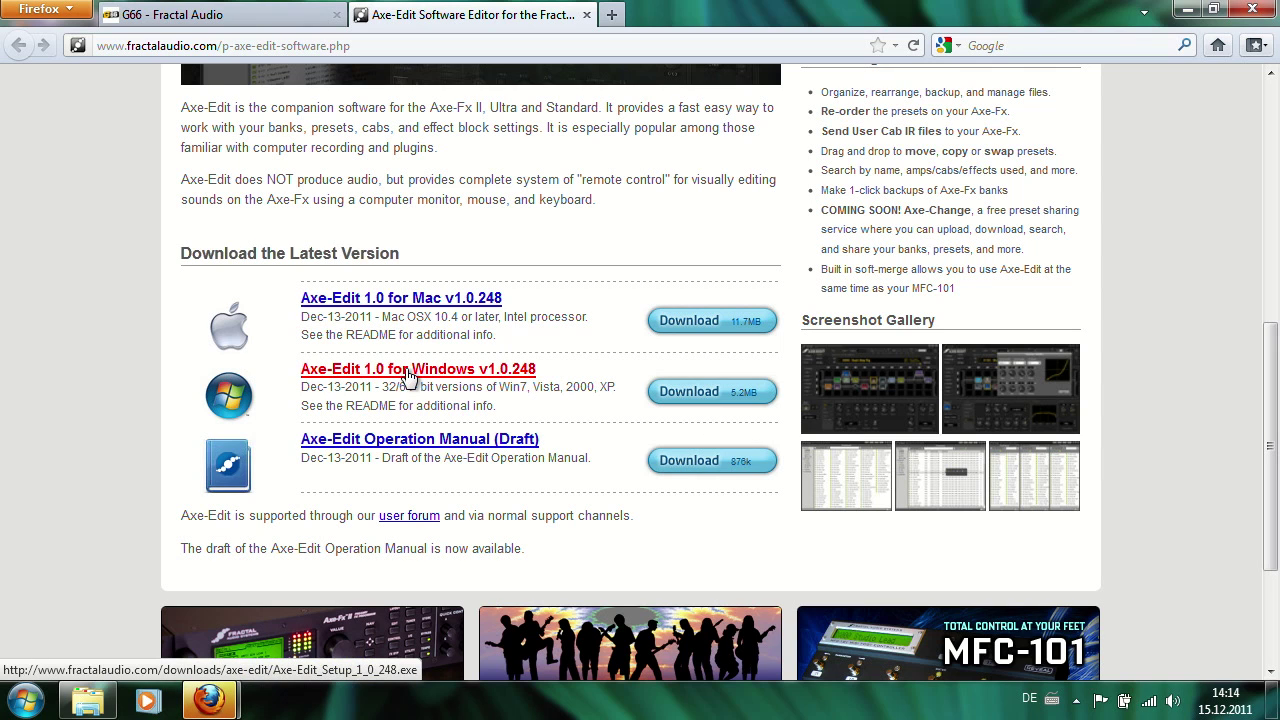
pyautogui.click(687, 400)
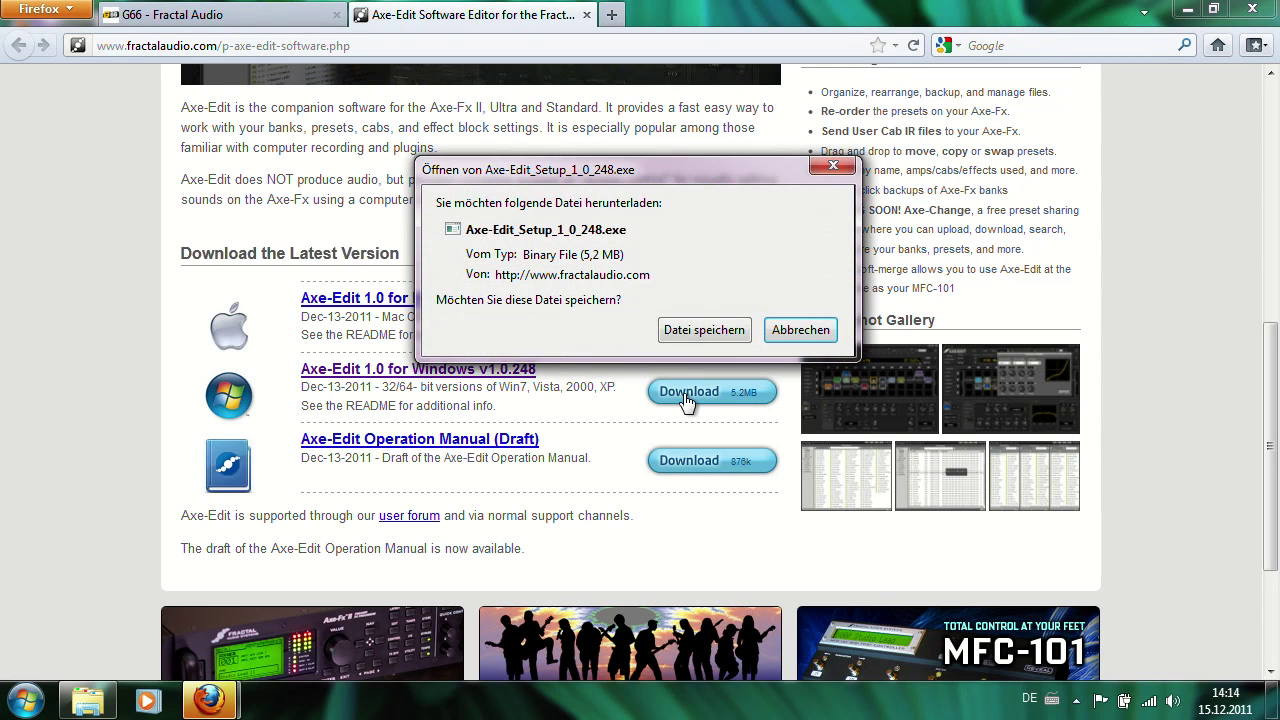
pyautogui.click(729, 332)
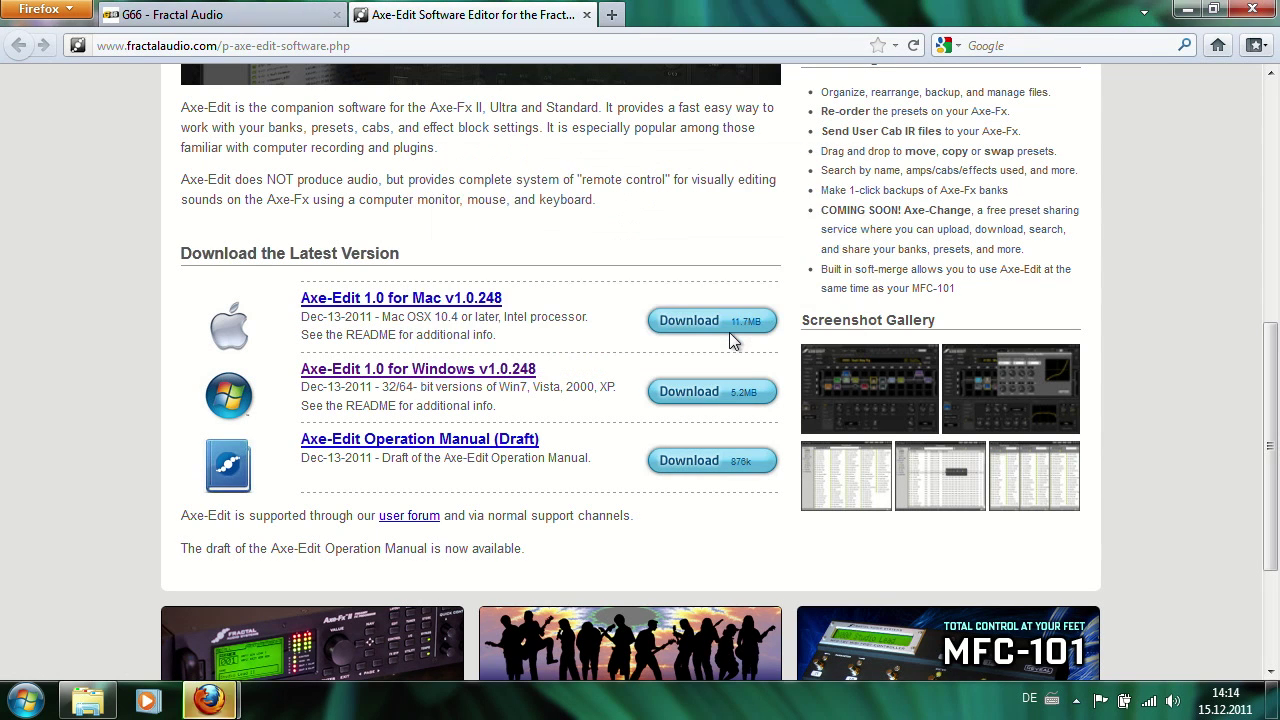
# Back on the G66 tab, save the Axe-Fx II Preset Banks A, B and C archive V3_All_Banks.zip
pyautogui.click(203, 15)
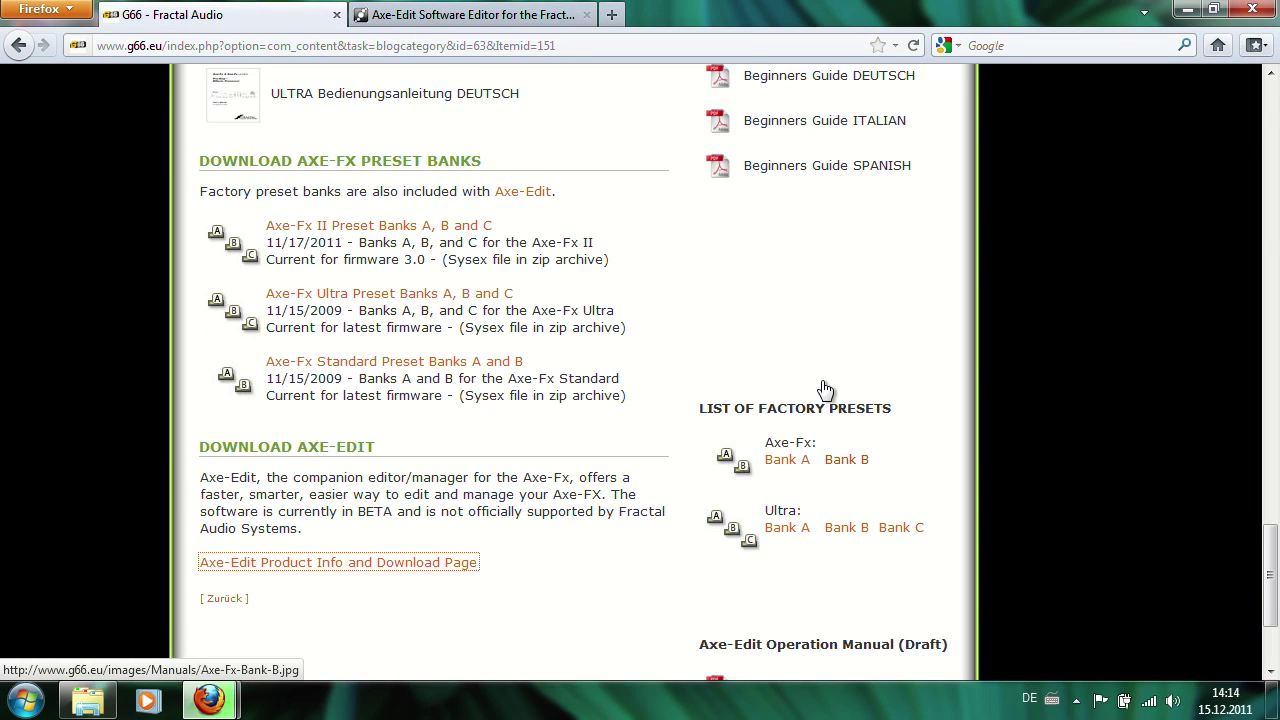
pyautogui.scroll(-3, 797, 358)
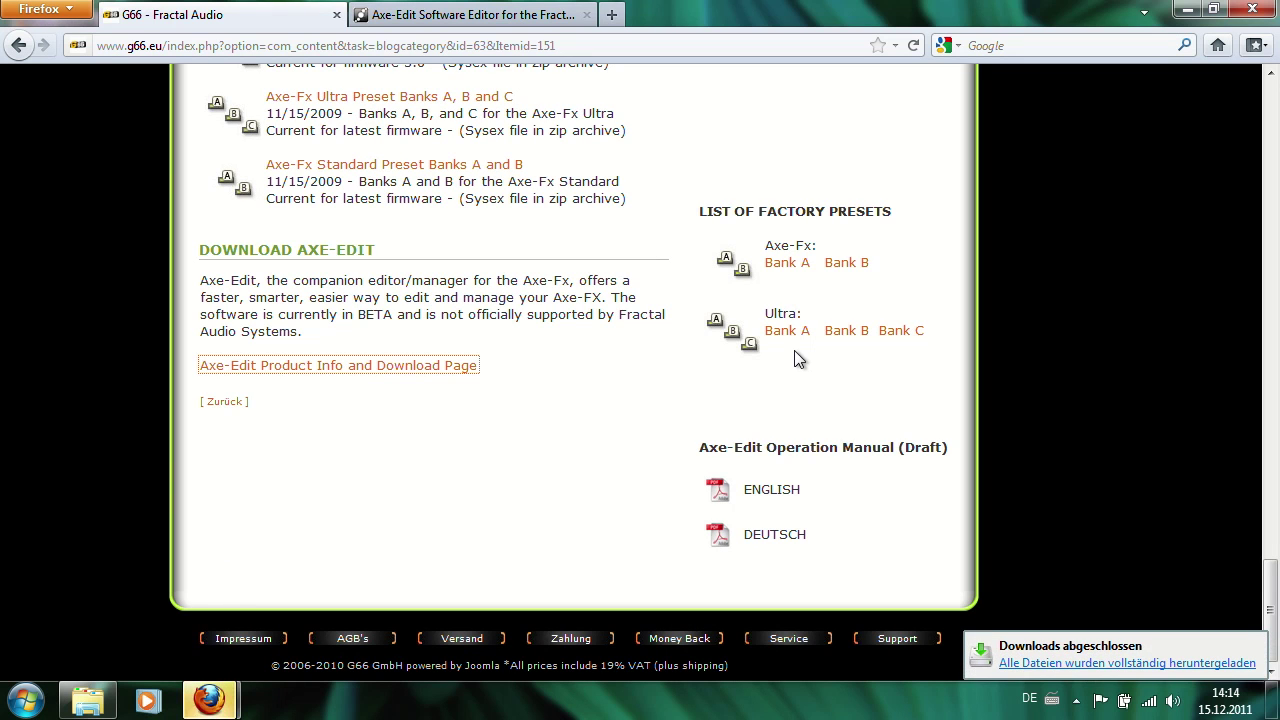
pyautogui.scroll(5, 797, 358)
pyautogui.scroll(2, 797, 358)
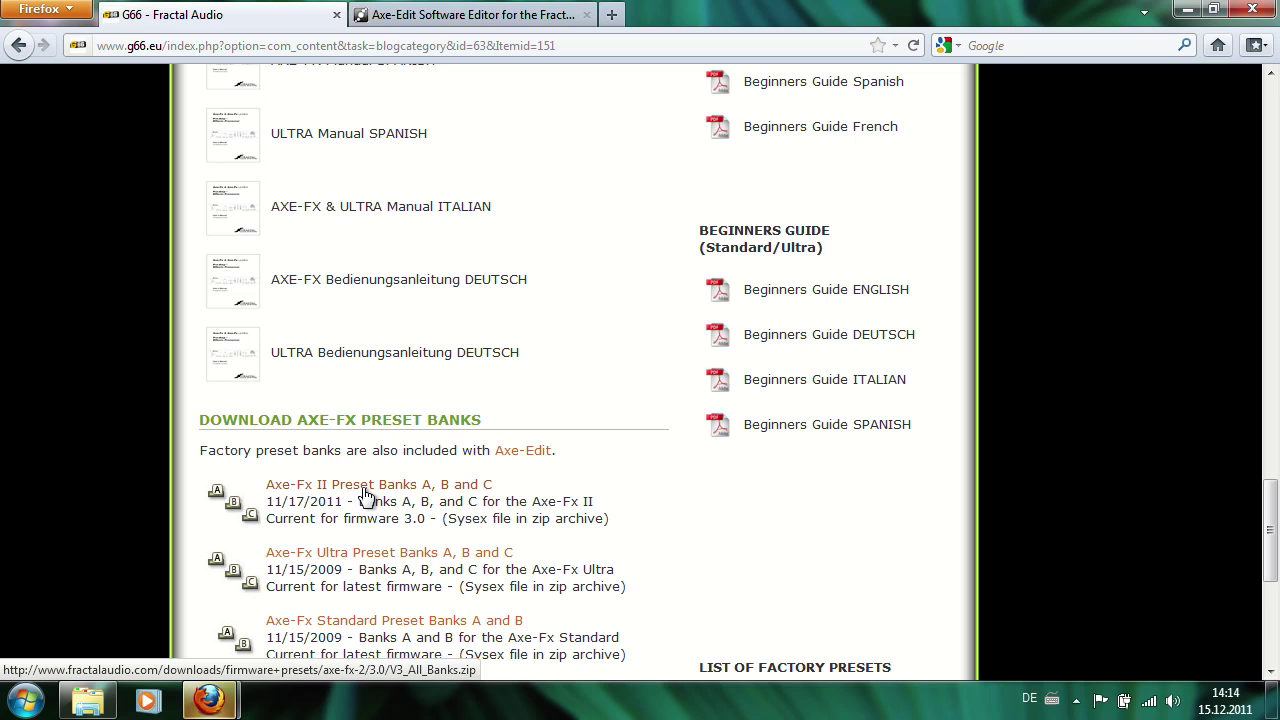
pyautogui.click(366, 493)
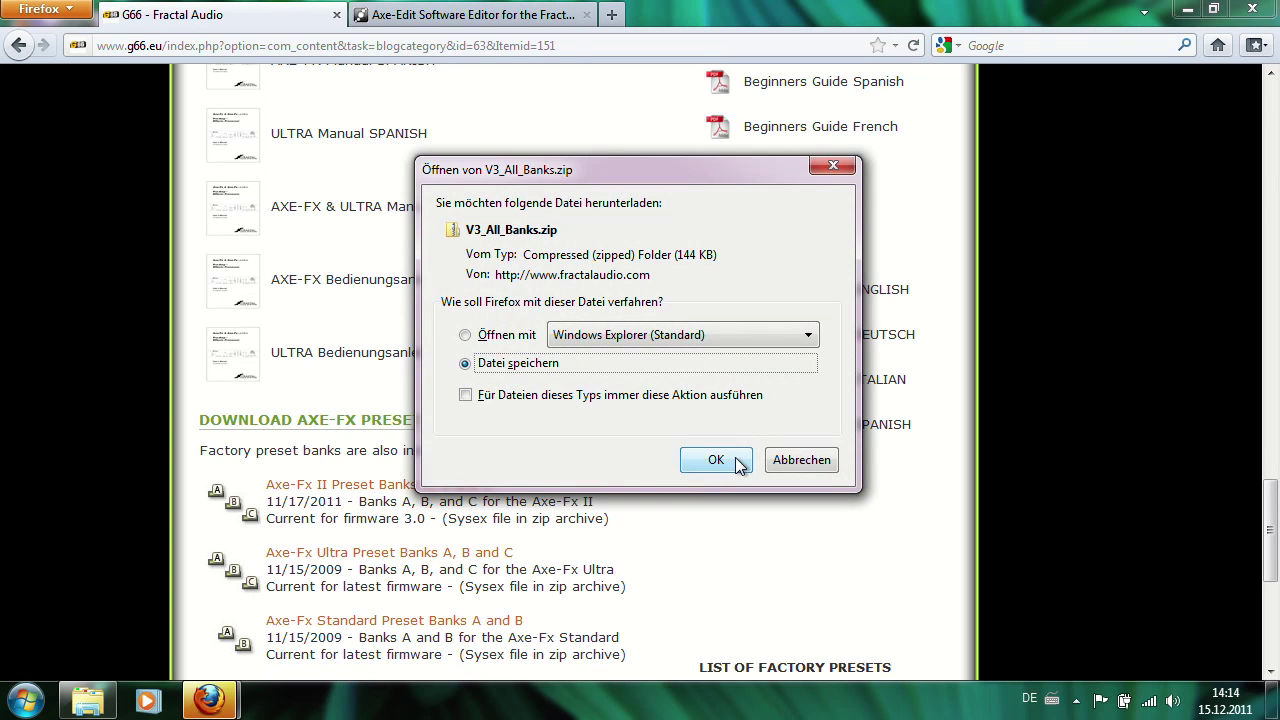
pyautogui.click(740, 465)
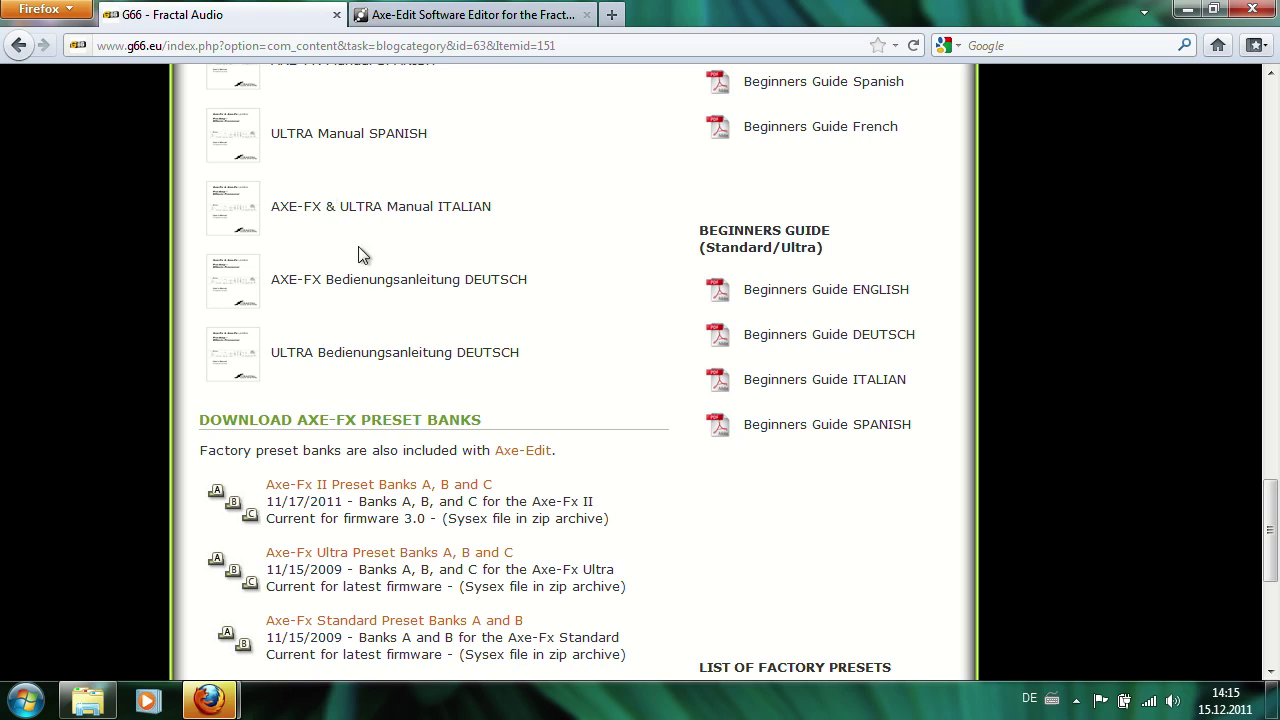
# Close Firefox with both tabs, then launch Axe-Fx_II_USB_Driver_Setup_150 from the Downloads folder
pyautogui.click(1247, 12)
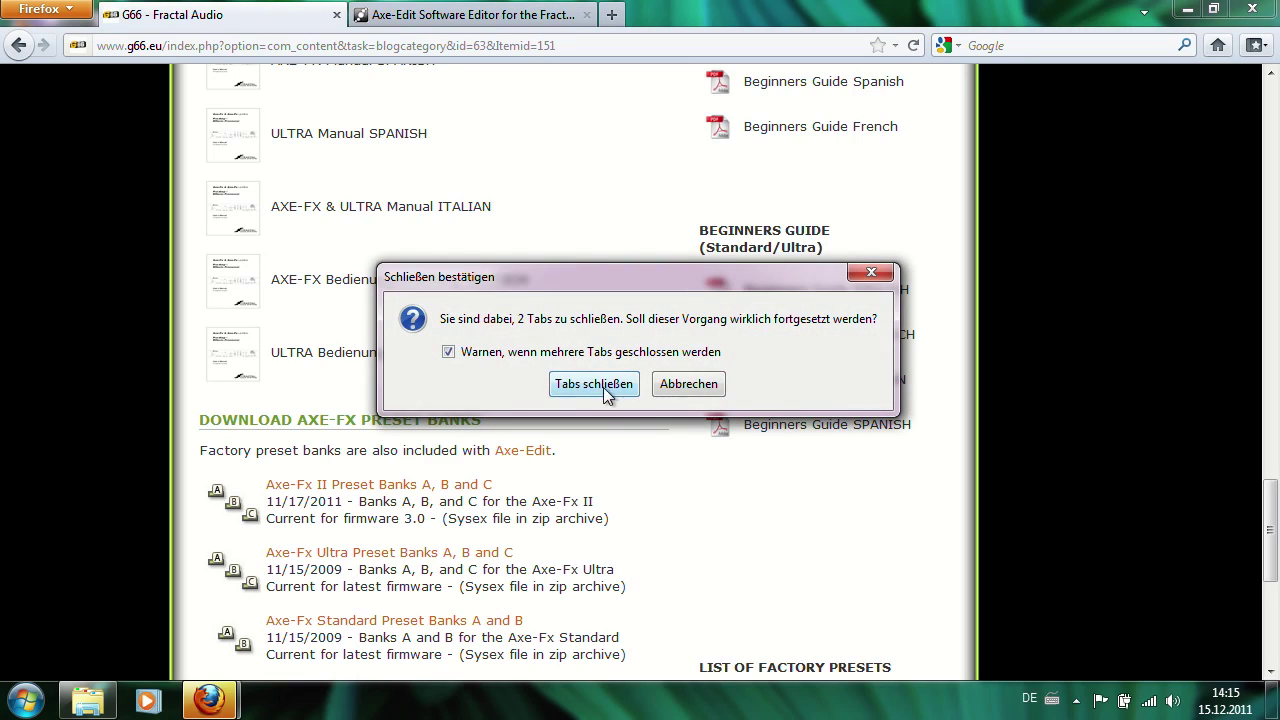
pyautogui.click(603, 389)
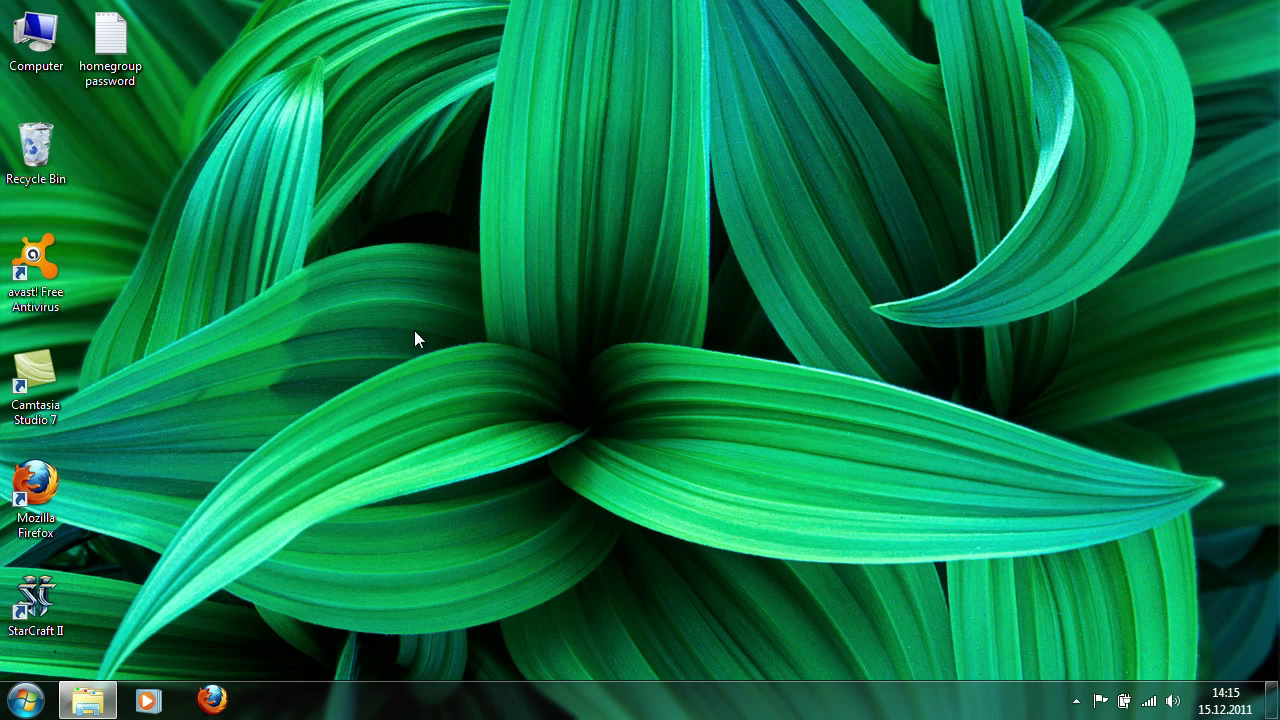
pyautogui.doubleClick(36, 40)
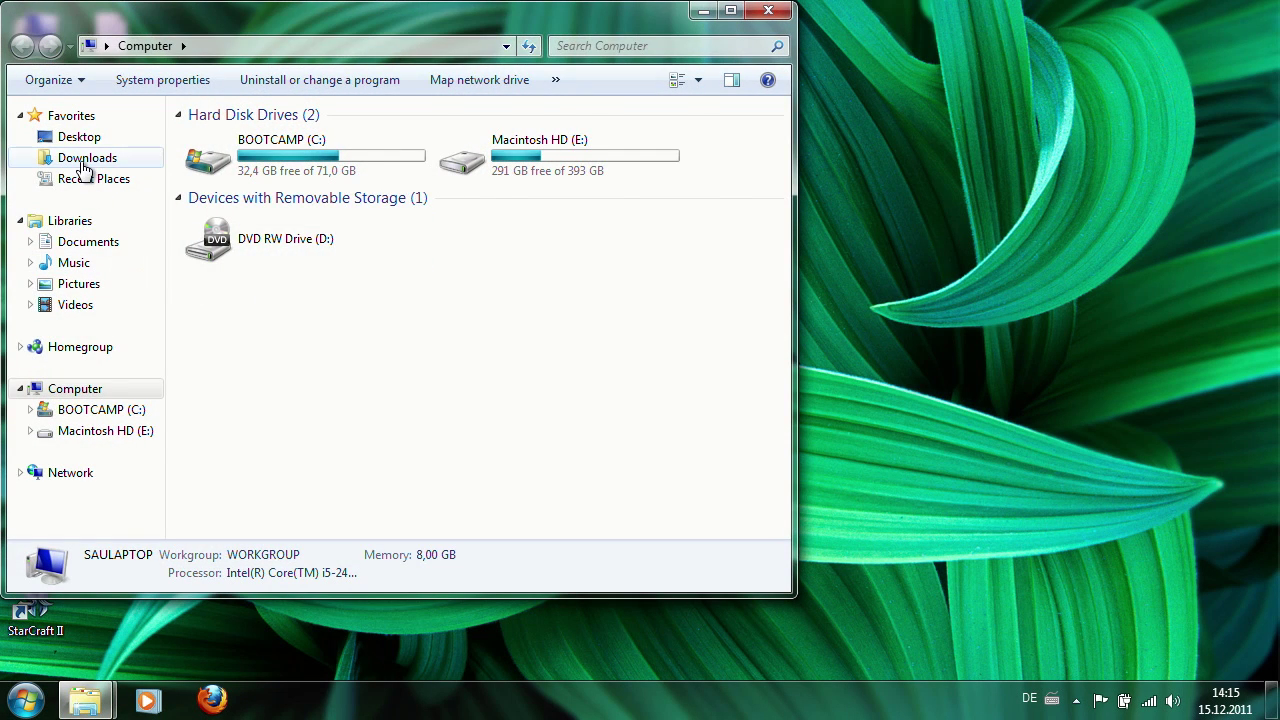
pyautogui.click(85, 162)
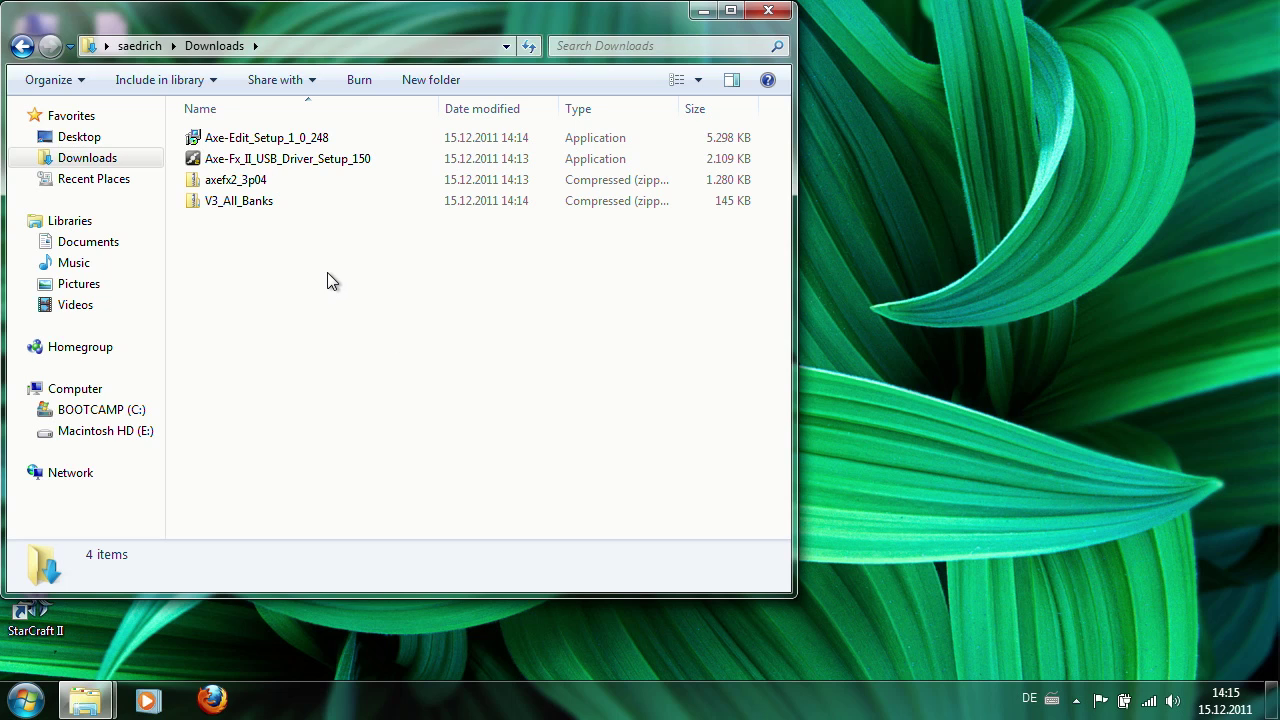
pyautogui.doubleClick(295, 163)
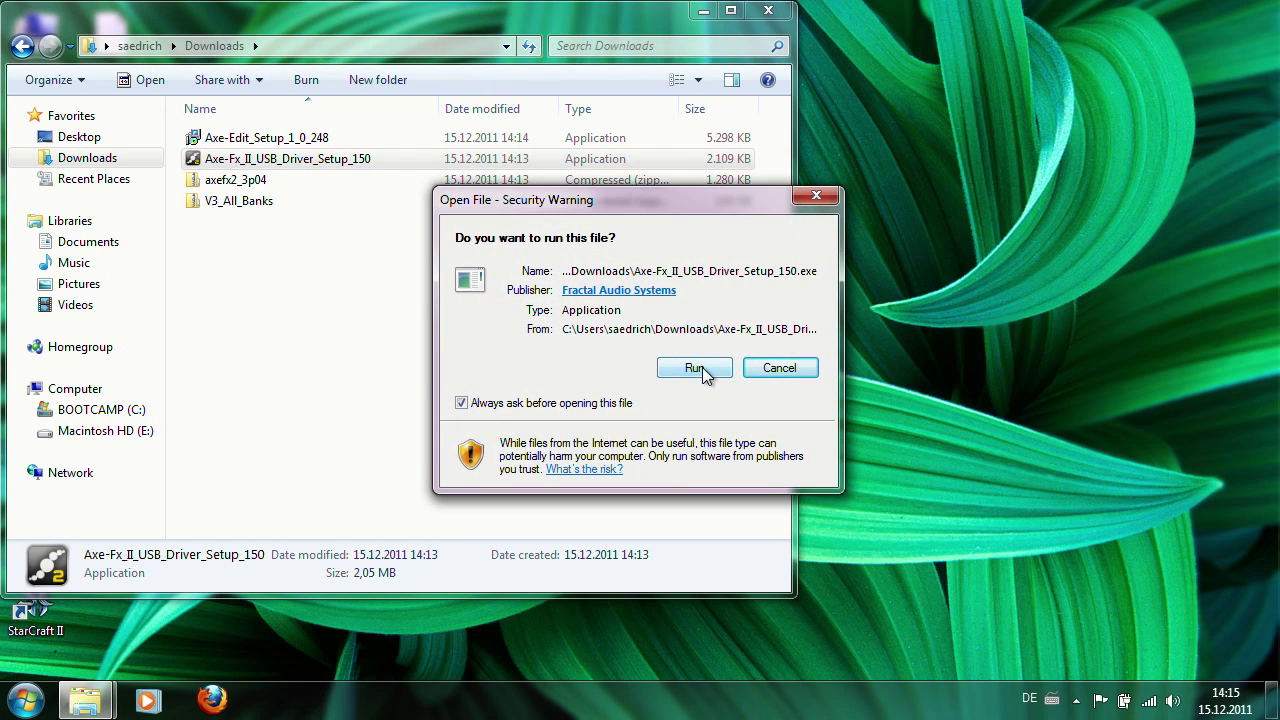
# Allow the USB driver setup to run and advance past its Welcome page
pyautogui.click(702, 367)
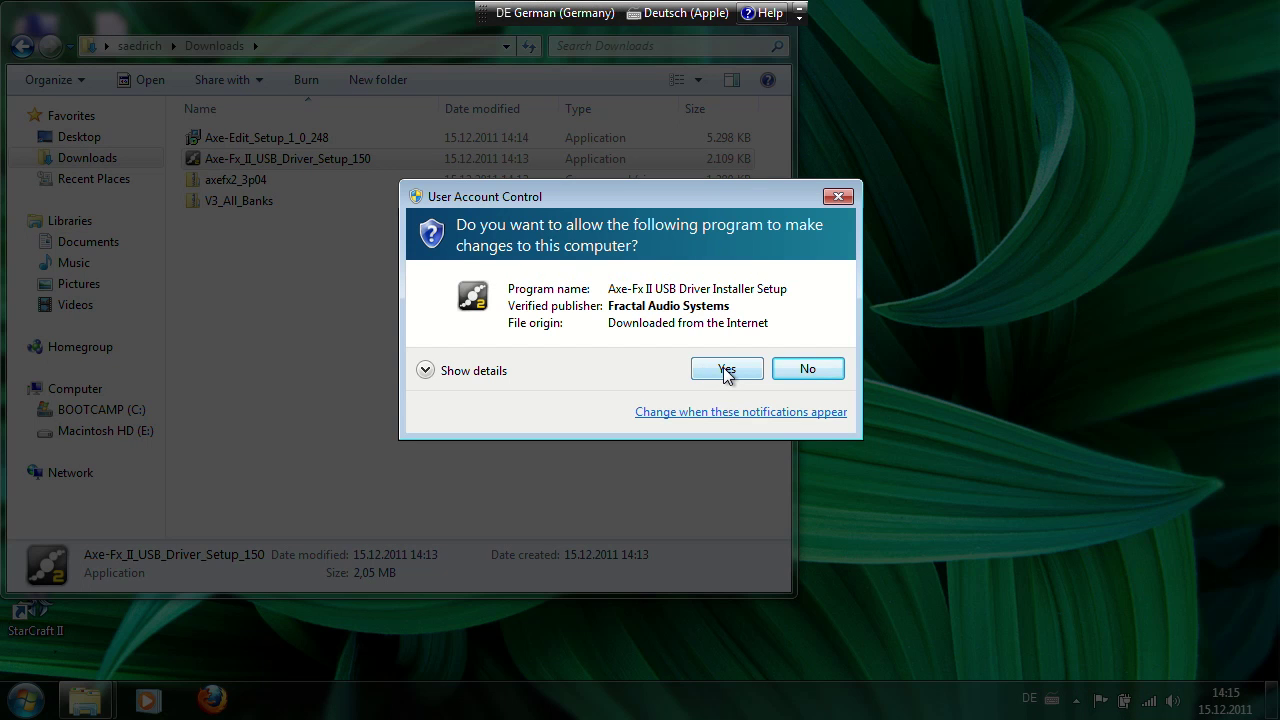
pyautogui.click(726, 369)
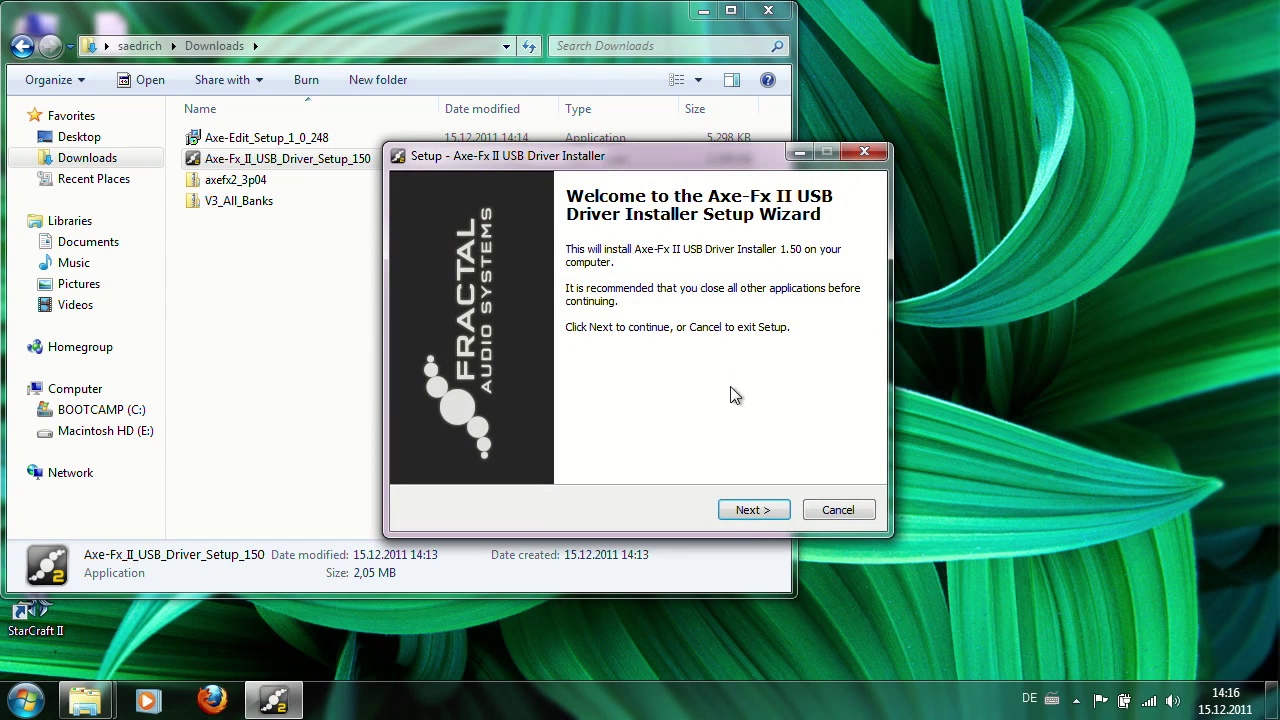
pyautogui.click(766, 510)
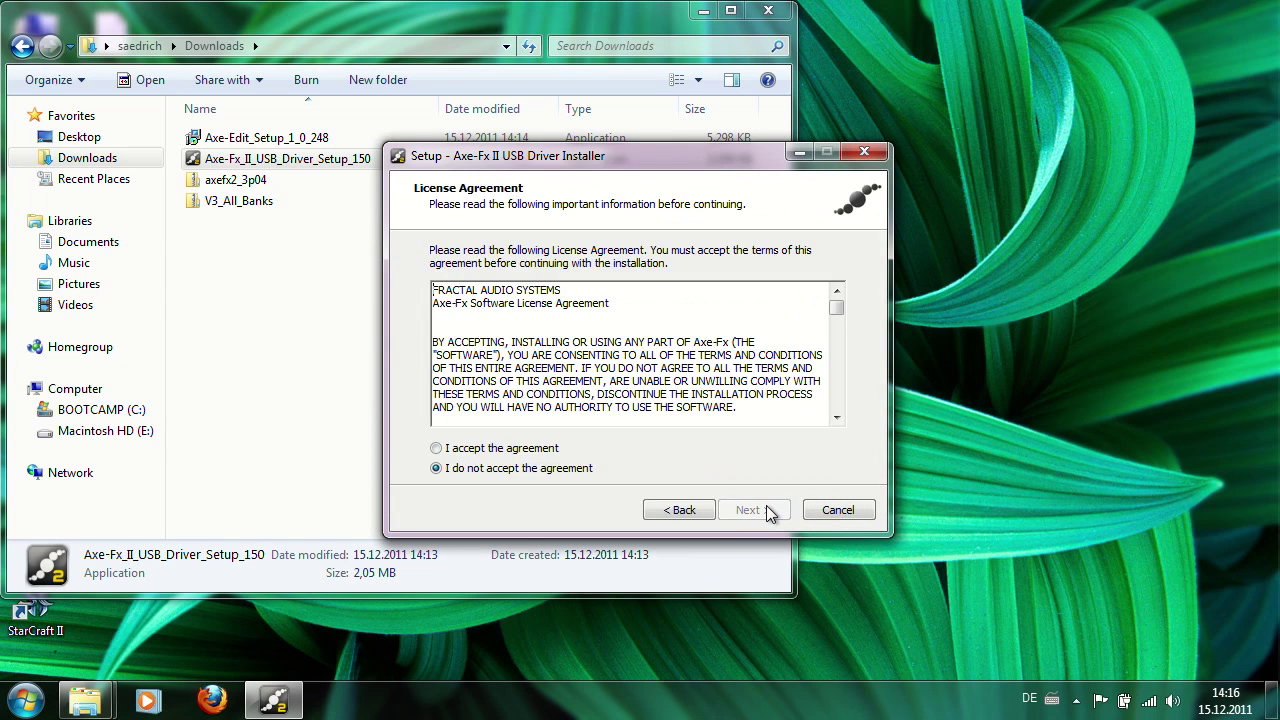
# Accept the driver licence agreement and continue setup to the USB Audio 2.0 Drivers page
pyautogui.click(496, 447)
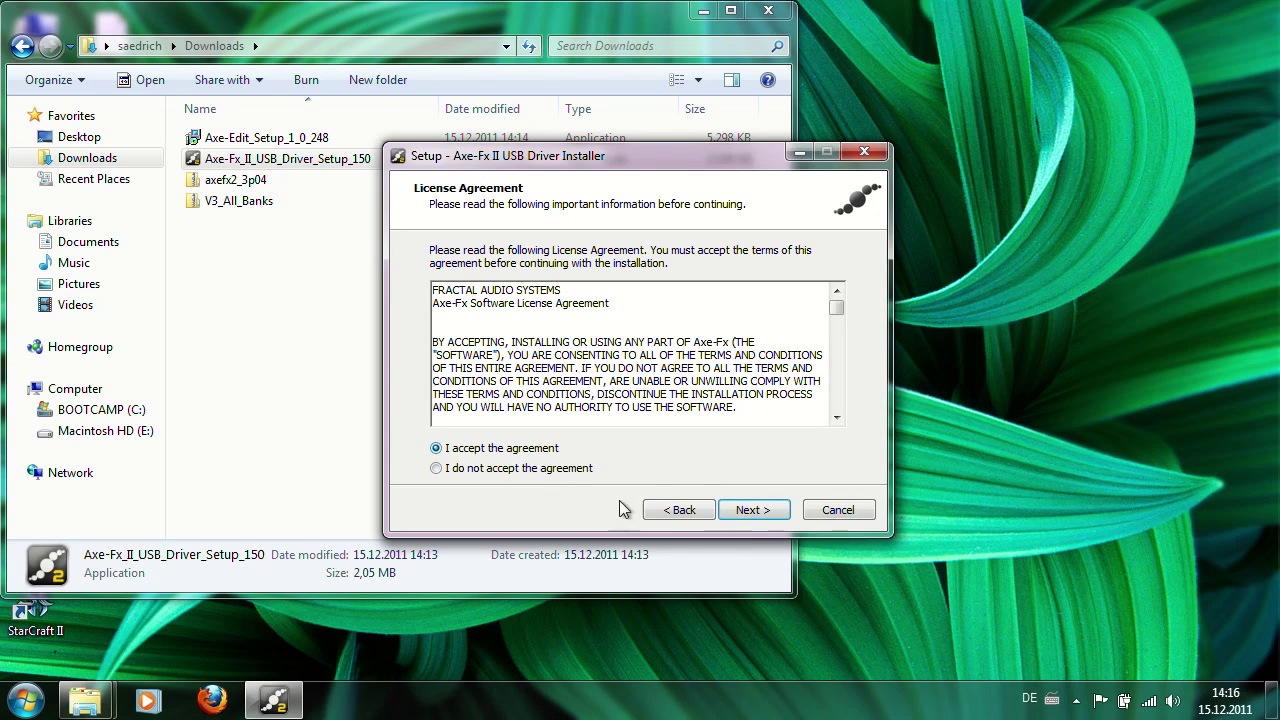
pyautogui.click(763, 510)
pyautogui.click(763, 510)
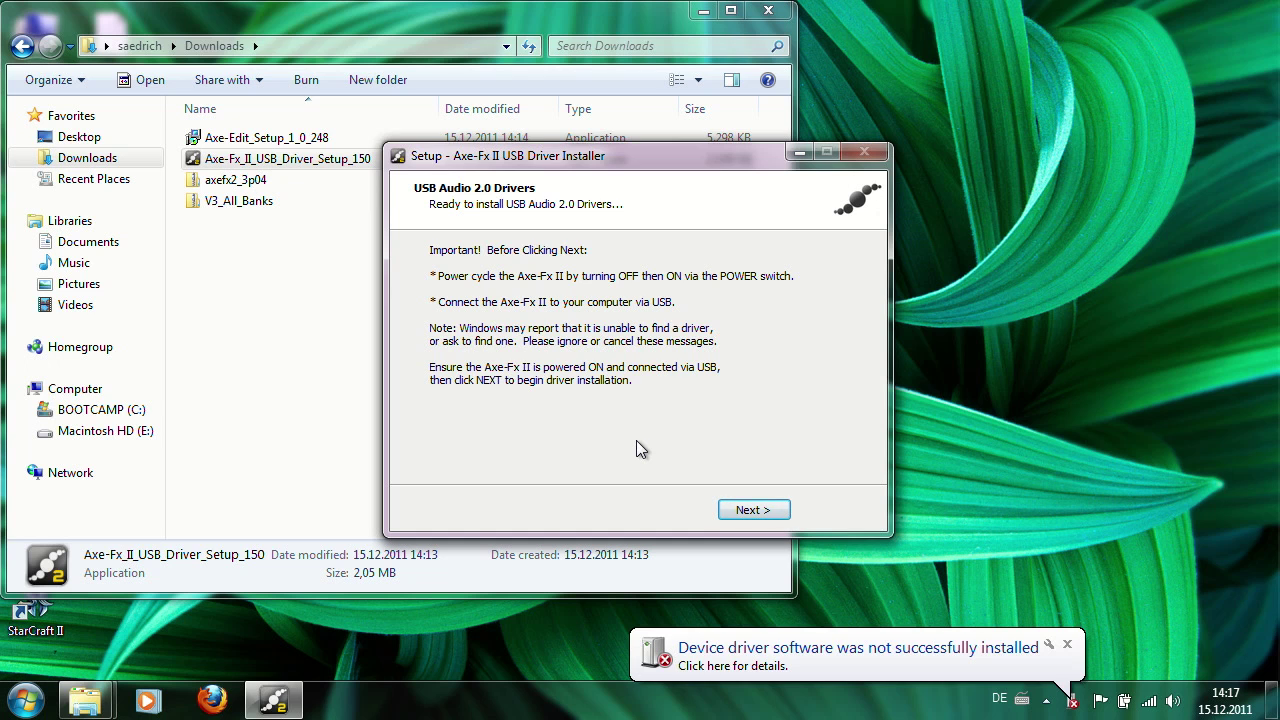
# Install the Fractal Audio USB Audio 2.0 drivers, approving Windows Security, and finish the wizard
pyautogui.click(767, 510)
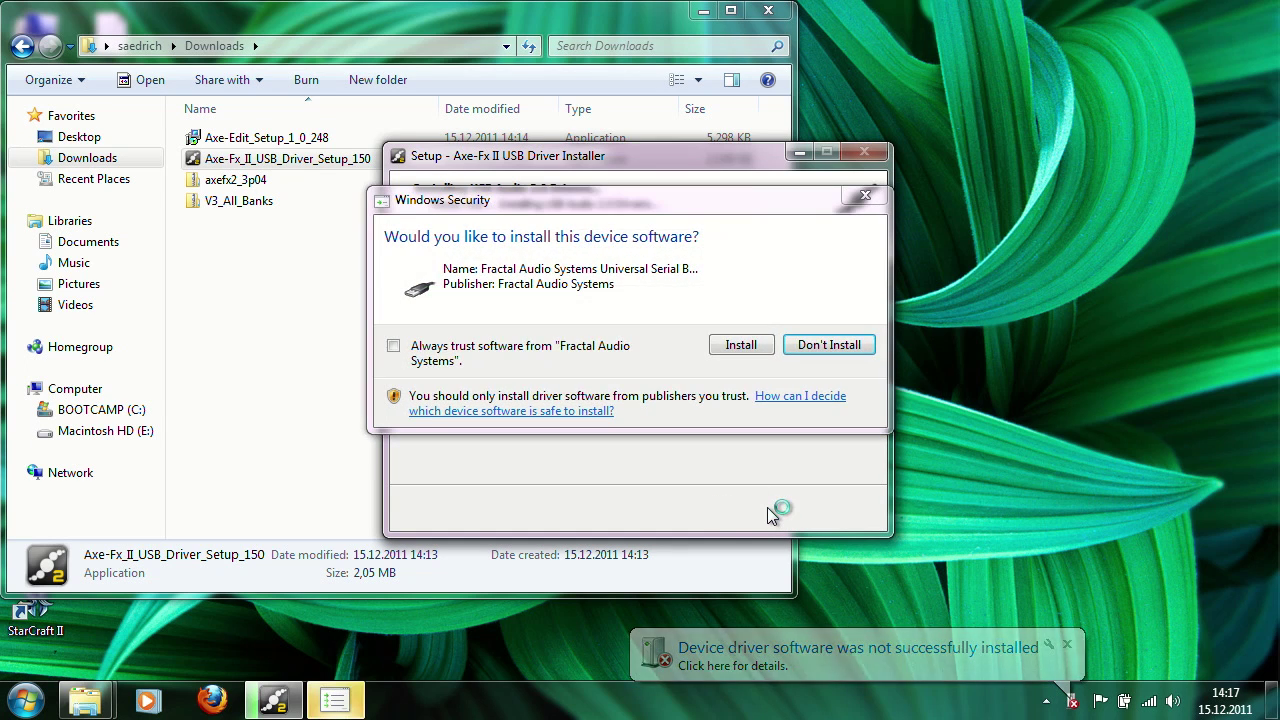
pyautogui.click(740, 345)
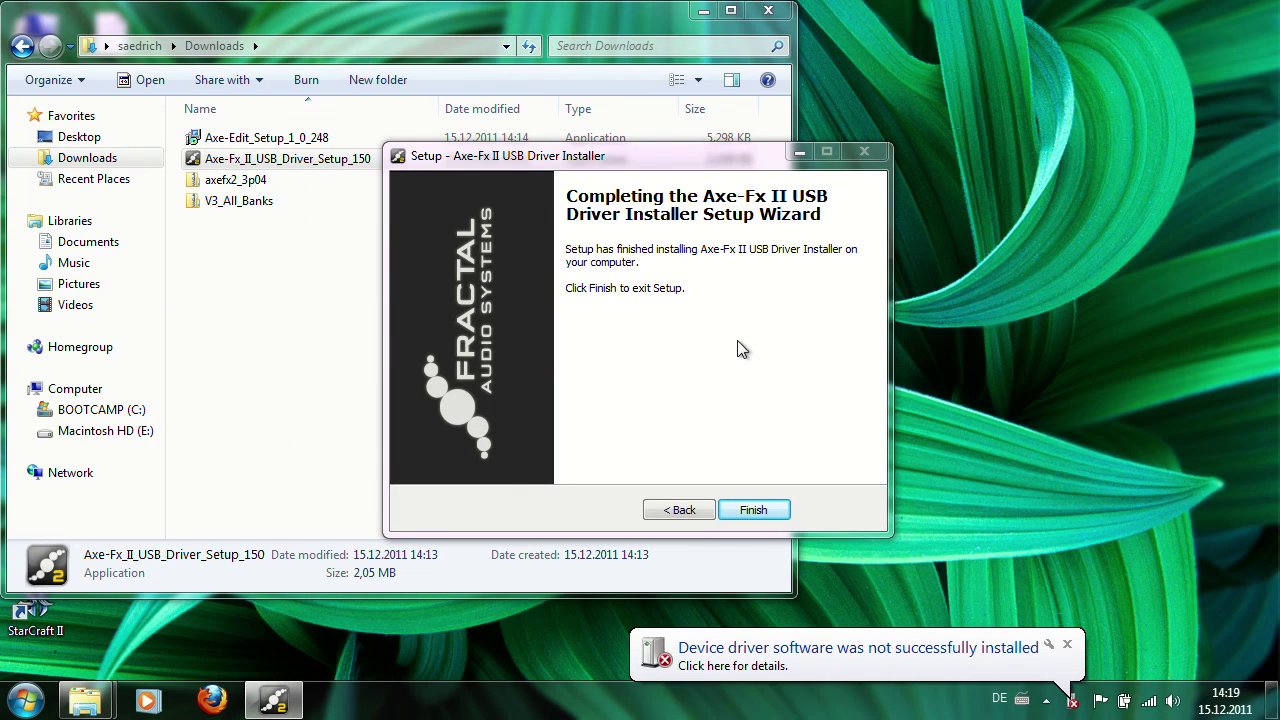
pyautogui.click(755, 511)
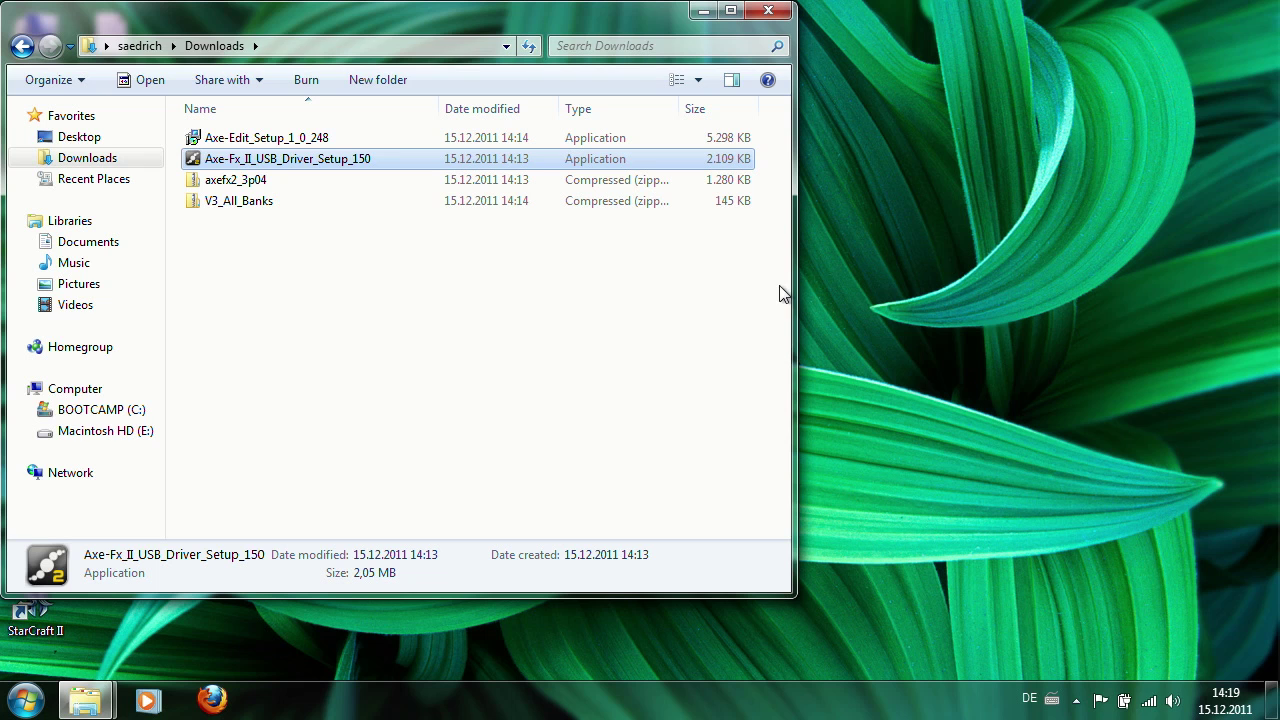
# Close the Downloads window and restart Windows from the Start menu's Shut down options
pyautogui.click(783, 15)
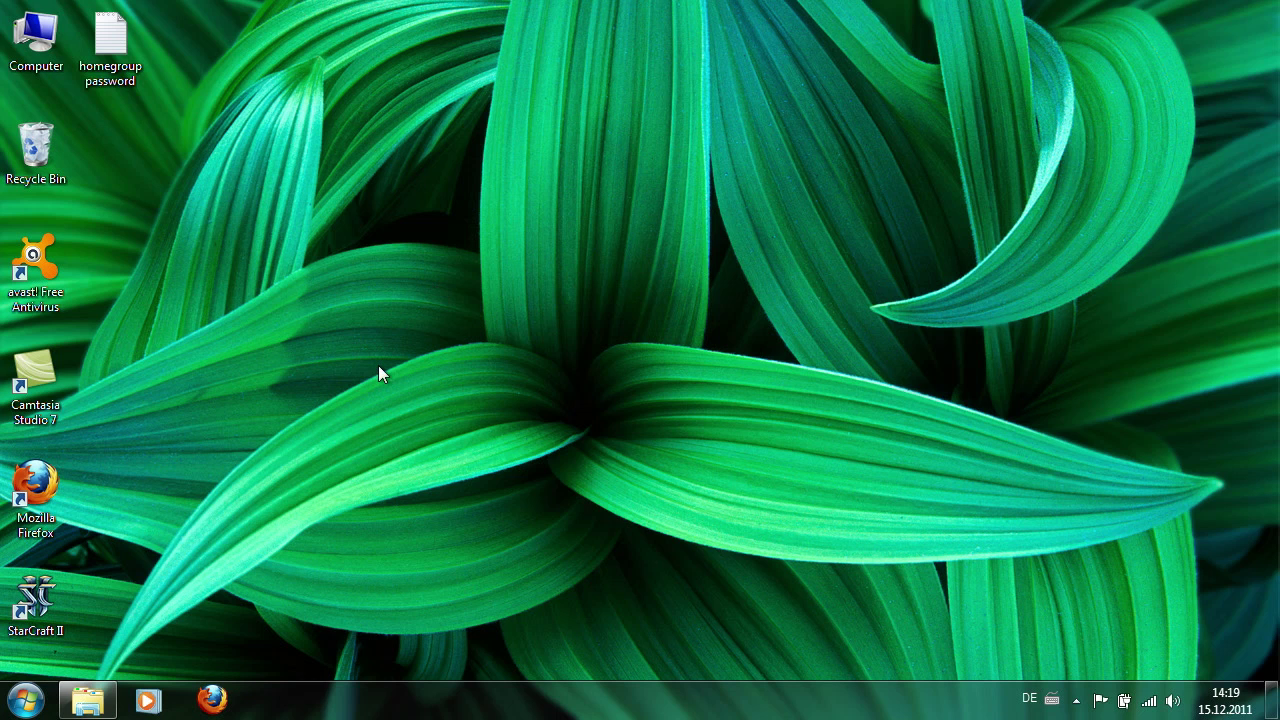
pyautogui.click(22, 704)
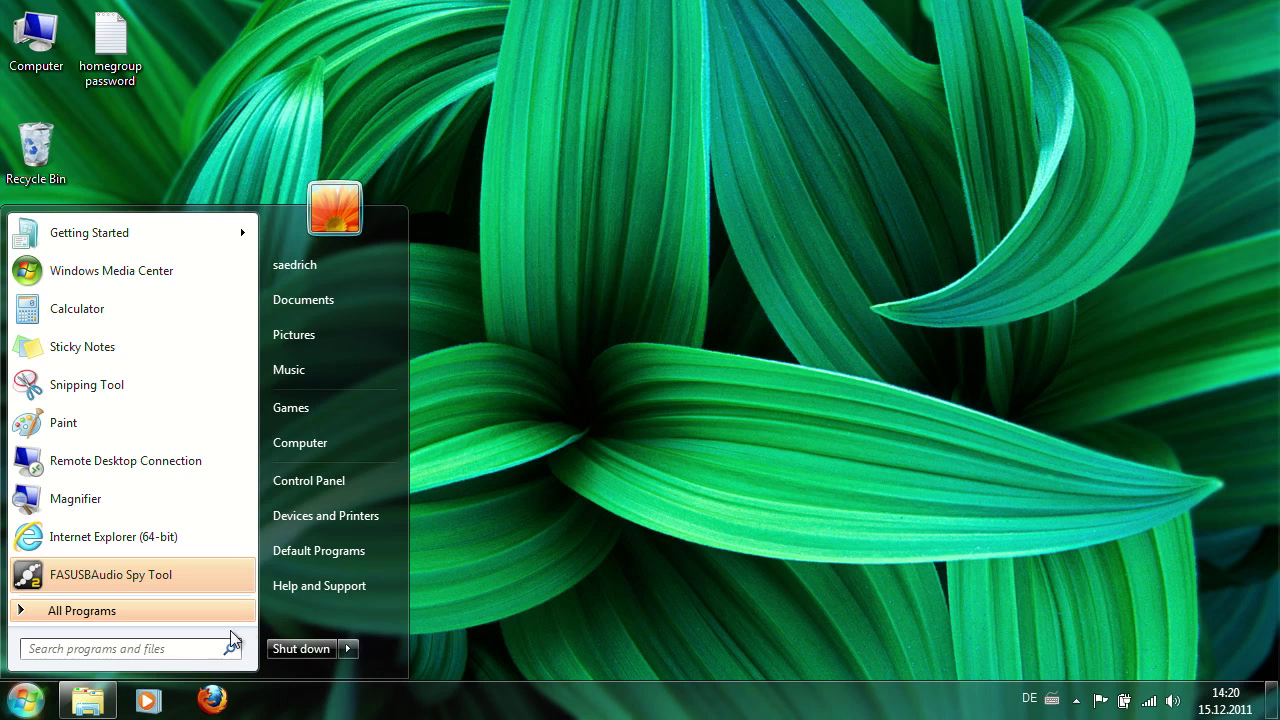
pyautogui.moveTo(350, 650)
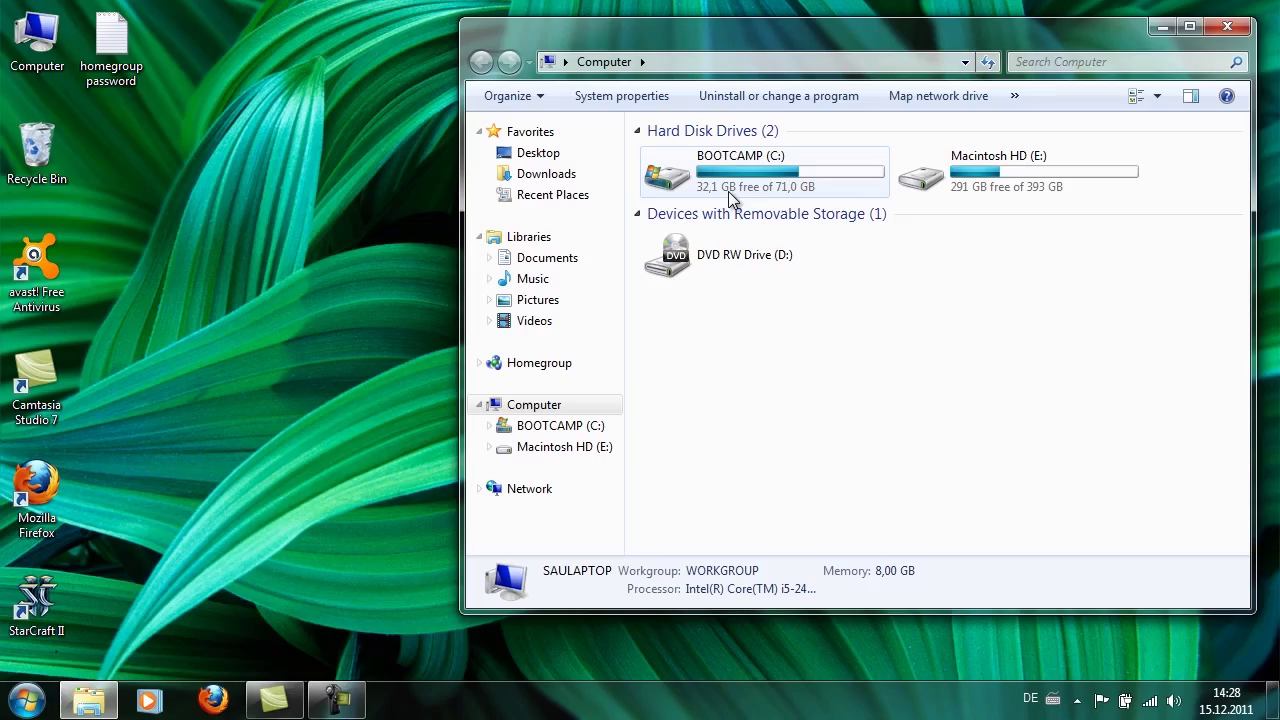
# Run the Axe-Edit_Setup_1_0_248 installer from the Downloads folder
pyautogui.click(546, 177)
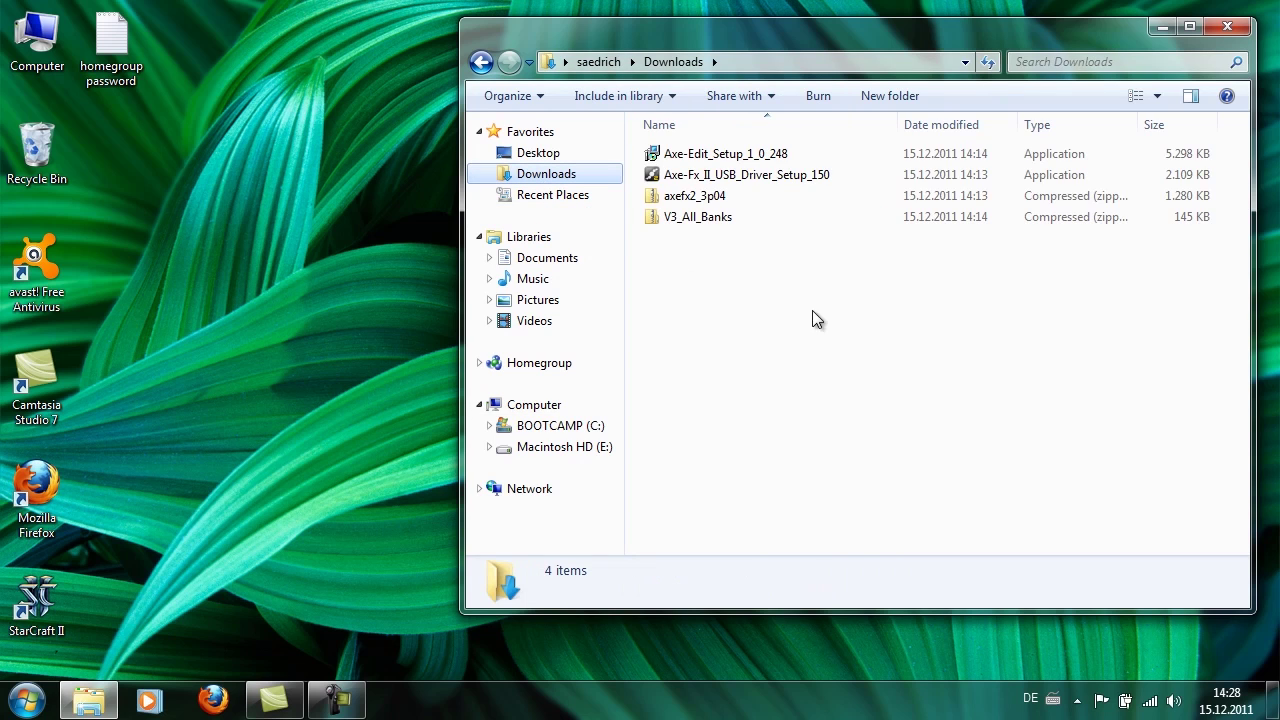
pyautogui.doubleClick(717, 155)
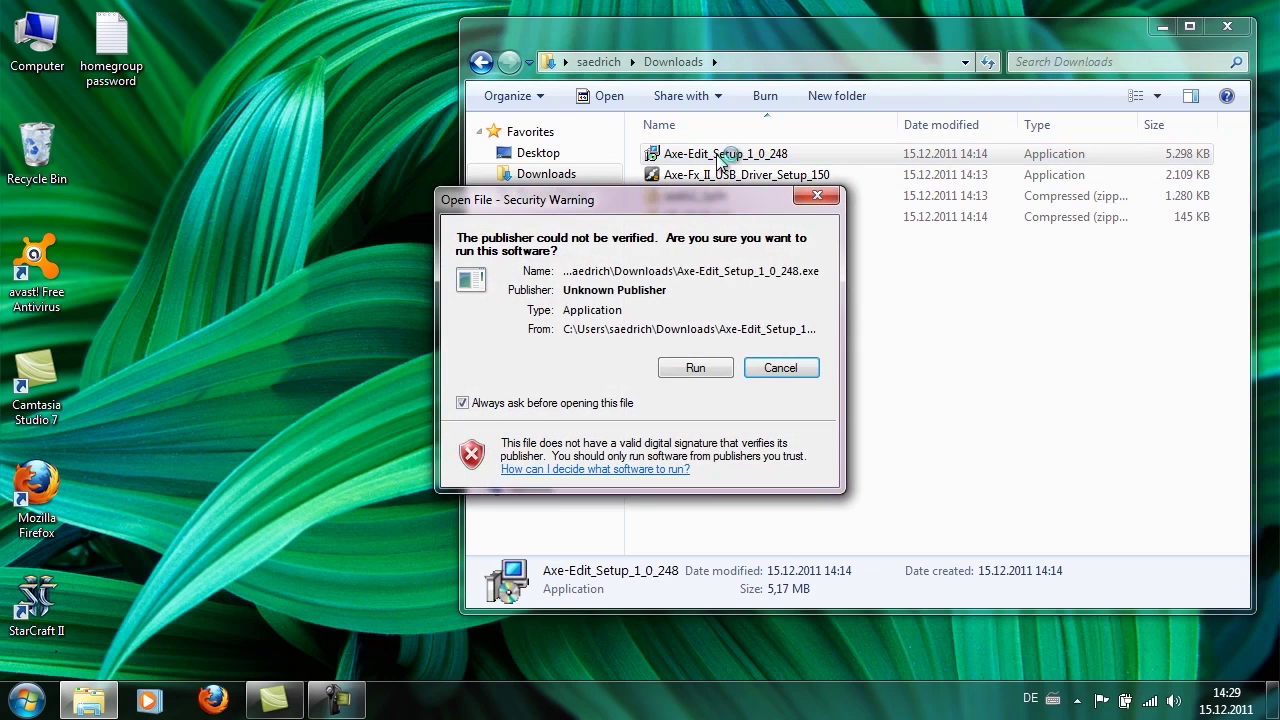
pyautogui.click(706, 367)
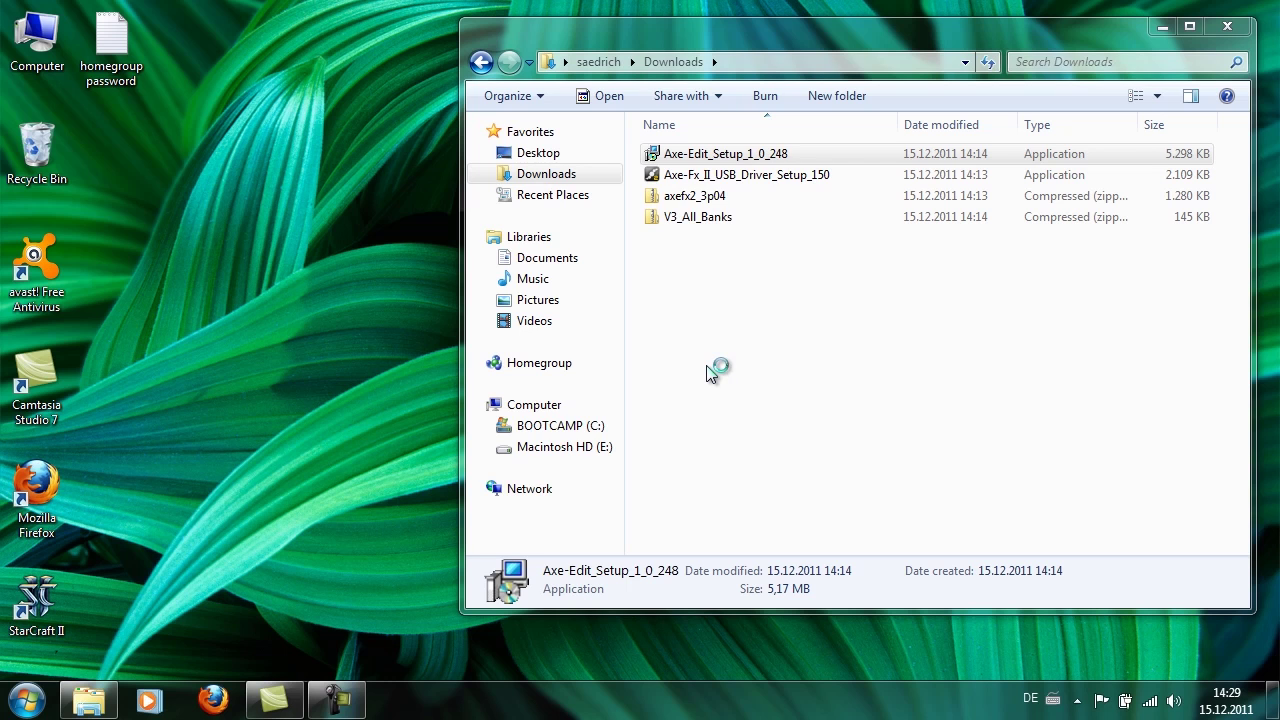
# Accept the licence, keep default folders and desktop icon, install Axe-Edit and launch it
pyautogui.click(752, 510)
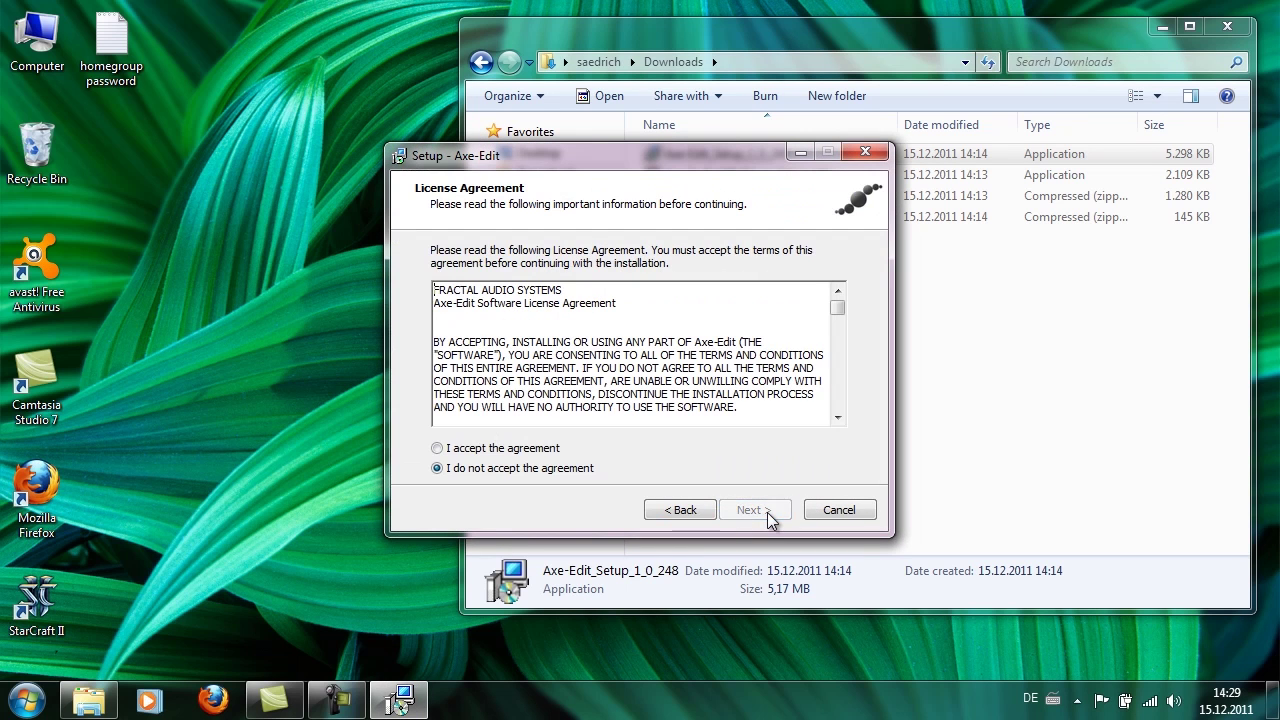
pyautogui.click(508, 454)
pyautogui.click(759, 512)
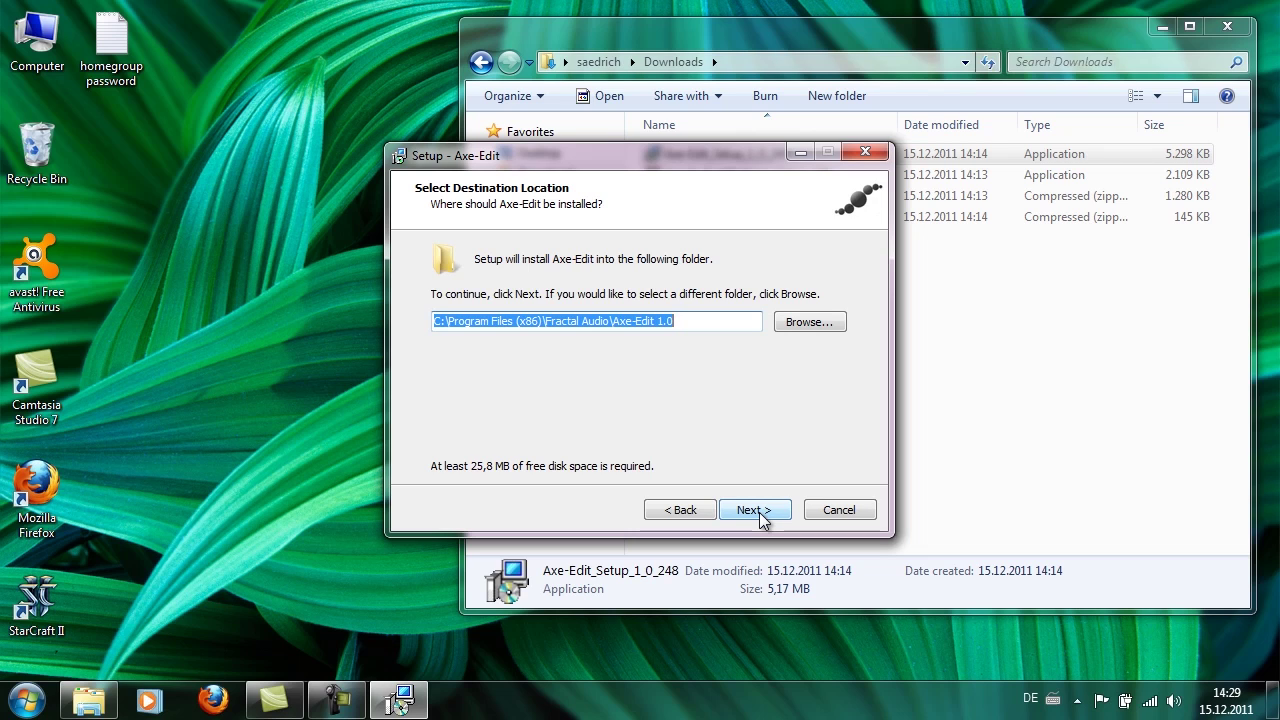
pyautogui.click(759, 512)
pyautogui.click(759, 512)
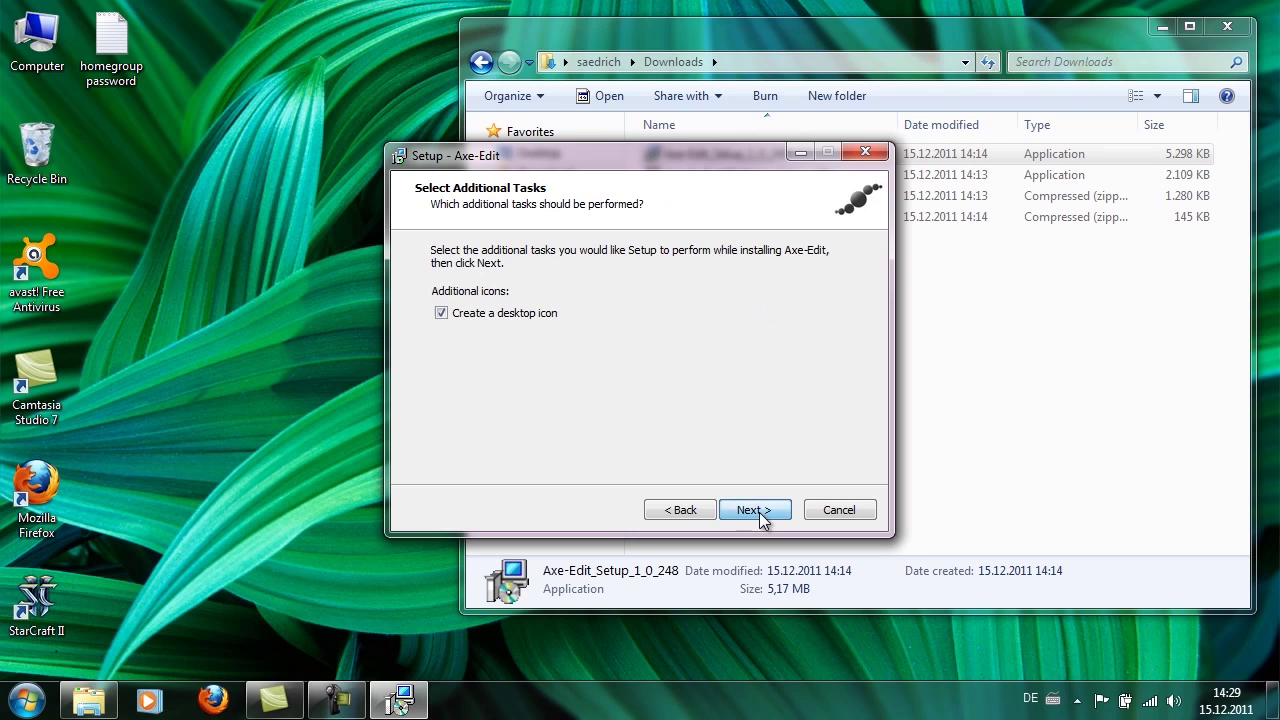
pyautogui.click(759, 512)
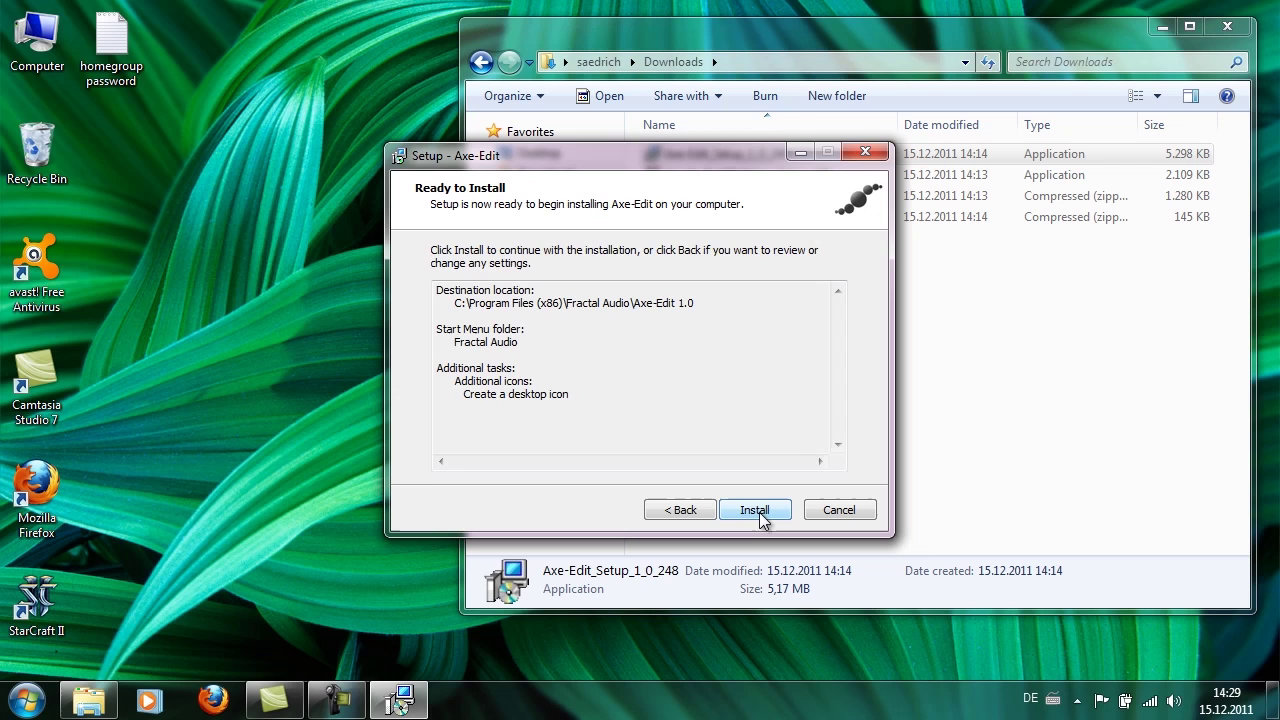
pyautogui.click(759, 512)
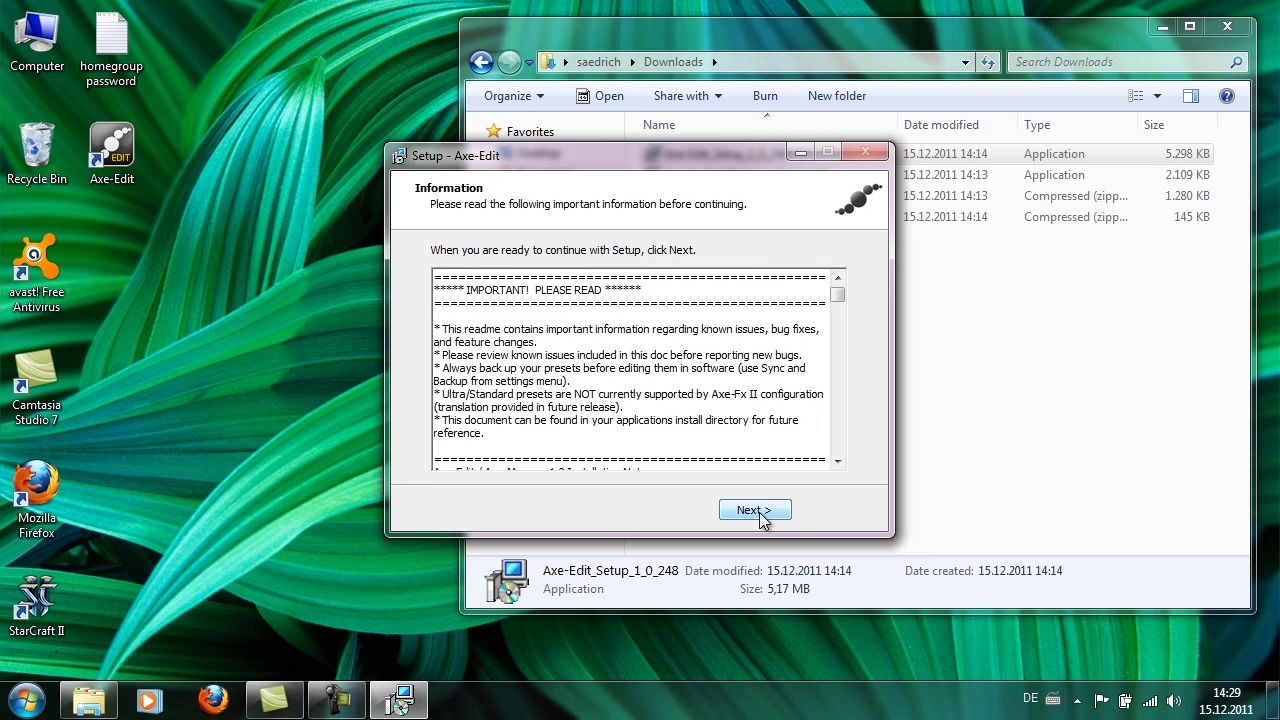
pyautogui.click(759, 512)
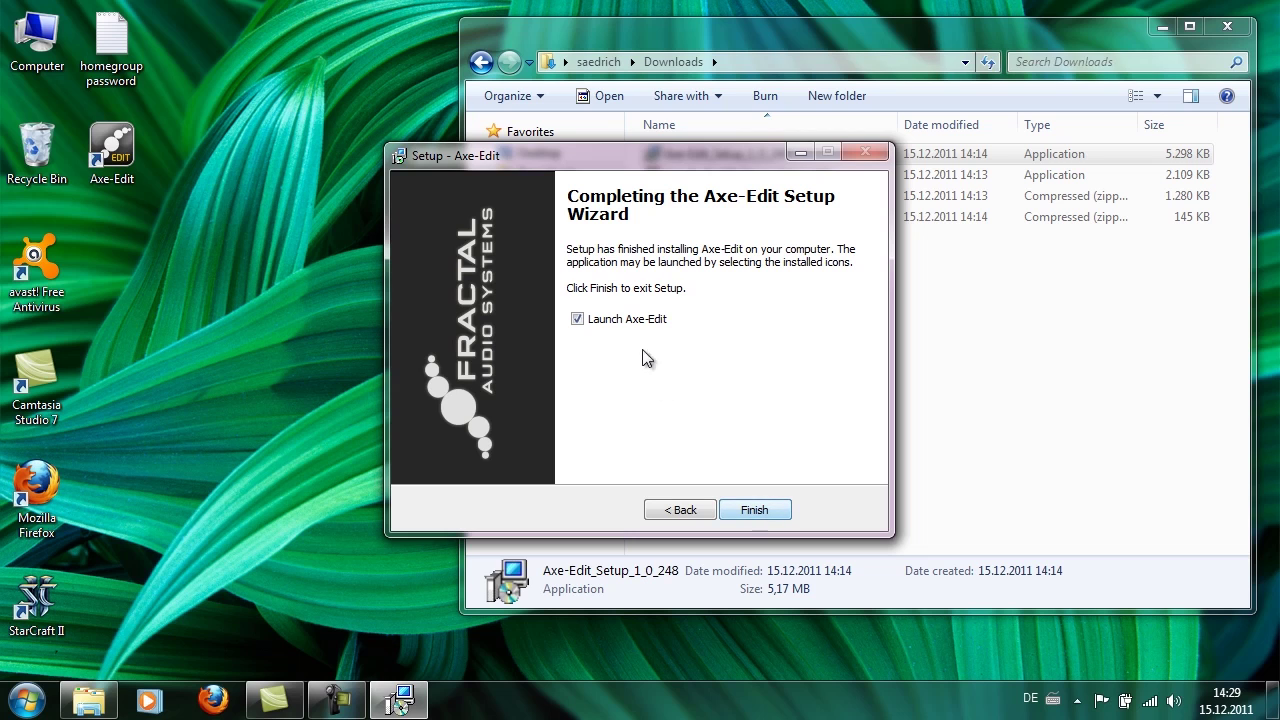
pyautogui.click(758, 511)
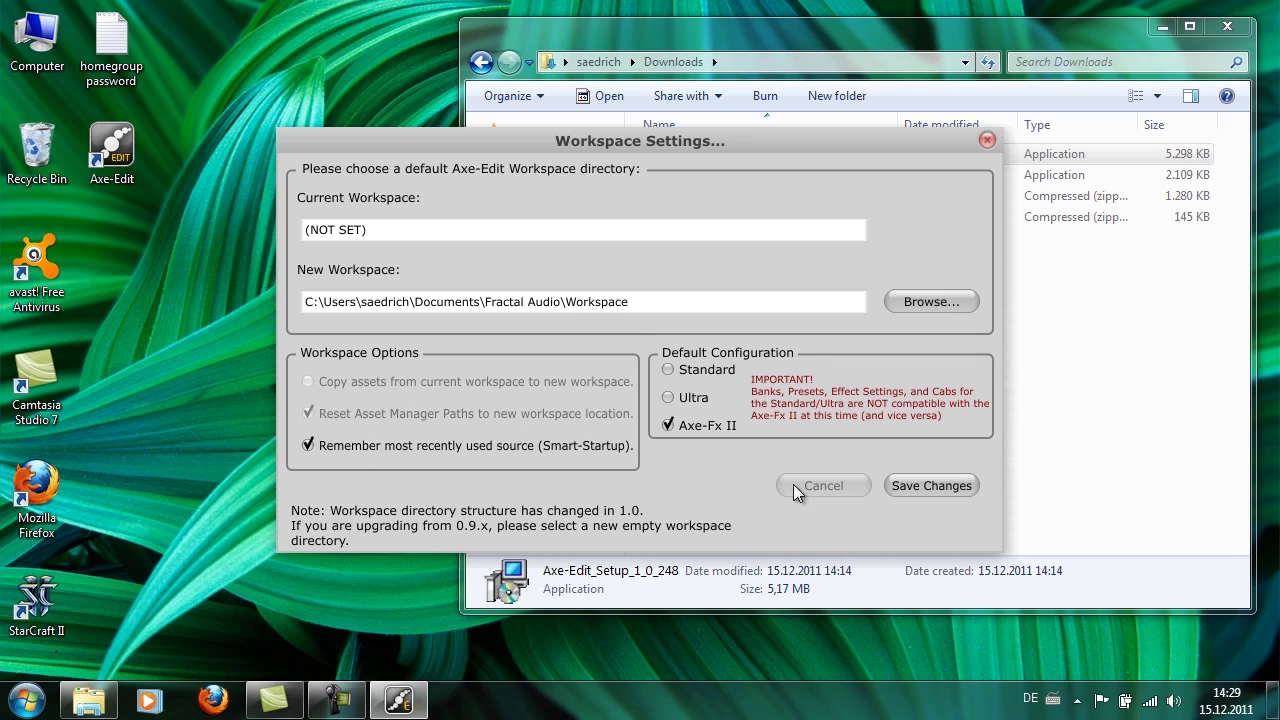
# Save the default workspace settings so the main editor loads
pyautogui.click(909, 484)
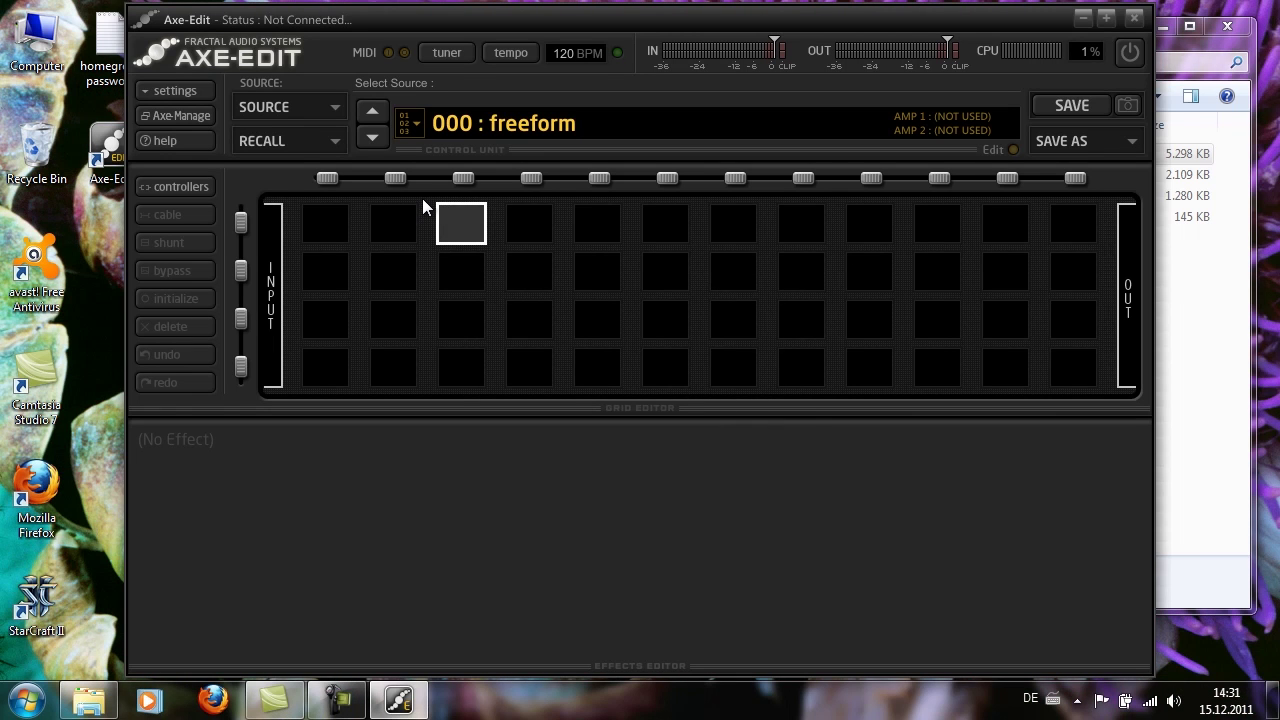
# Set MIDI input to AXE-FX II MIDI Out and output to AXE-FX II MIDI In
pyautogui.click(179, 86)
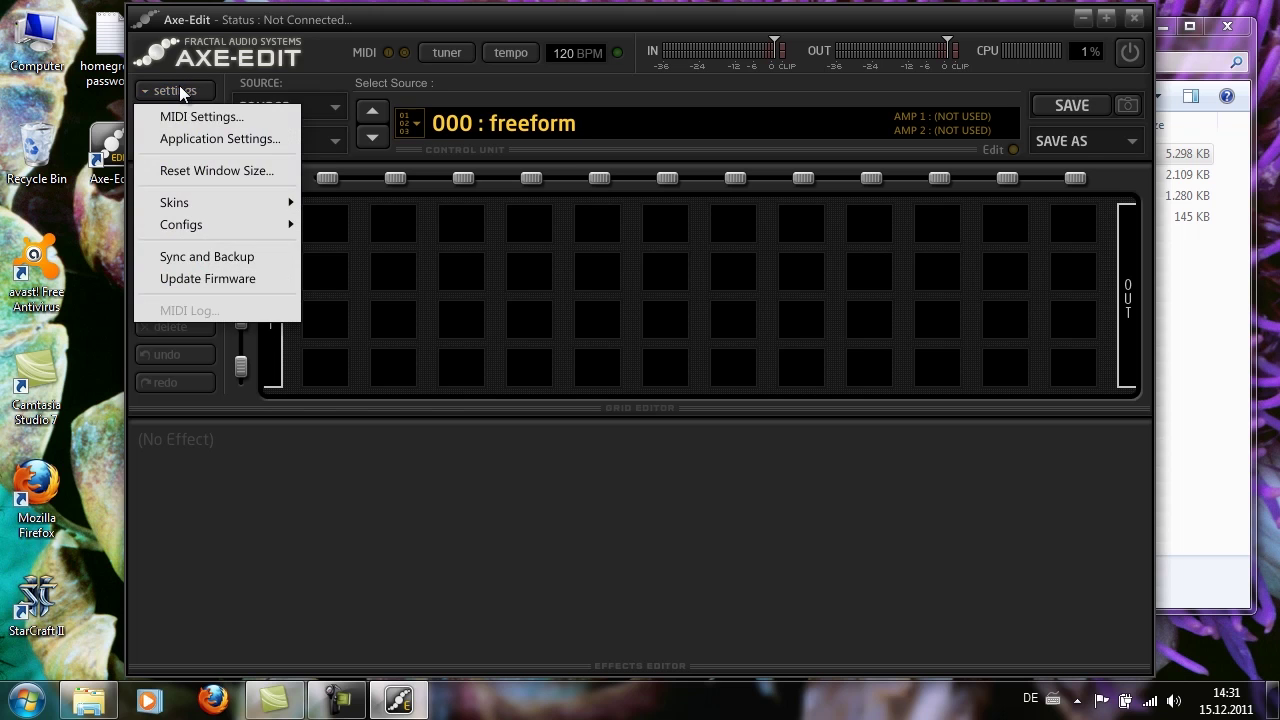
pyautogui.click(193, 114)
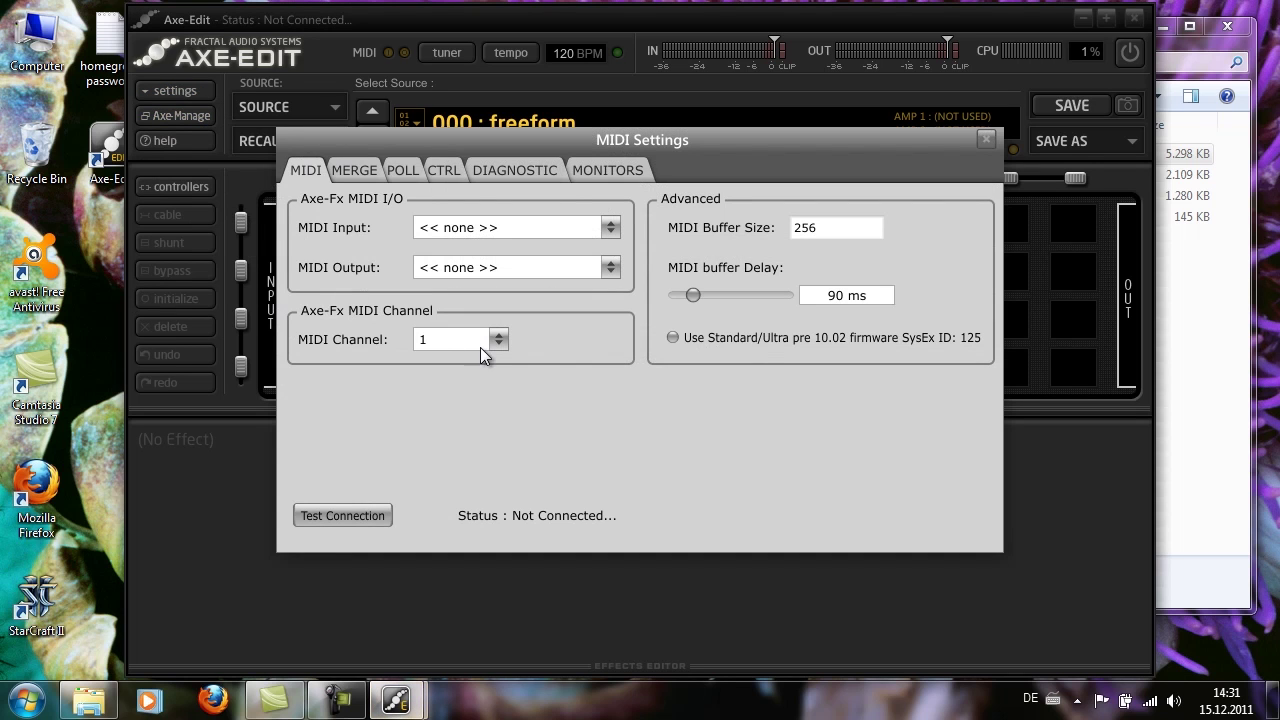
pyautogui.click(523, 229)
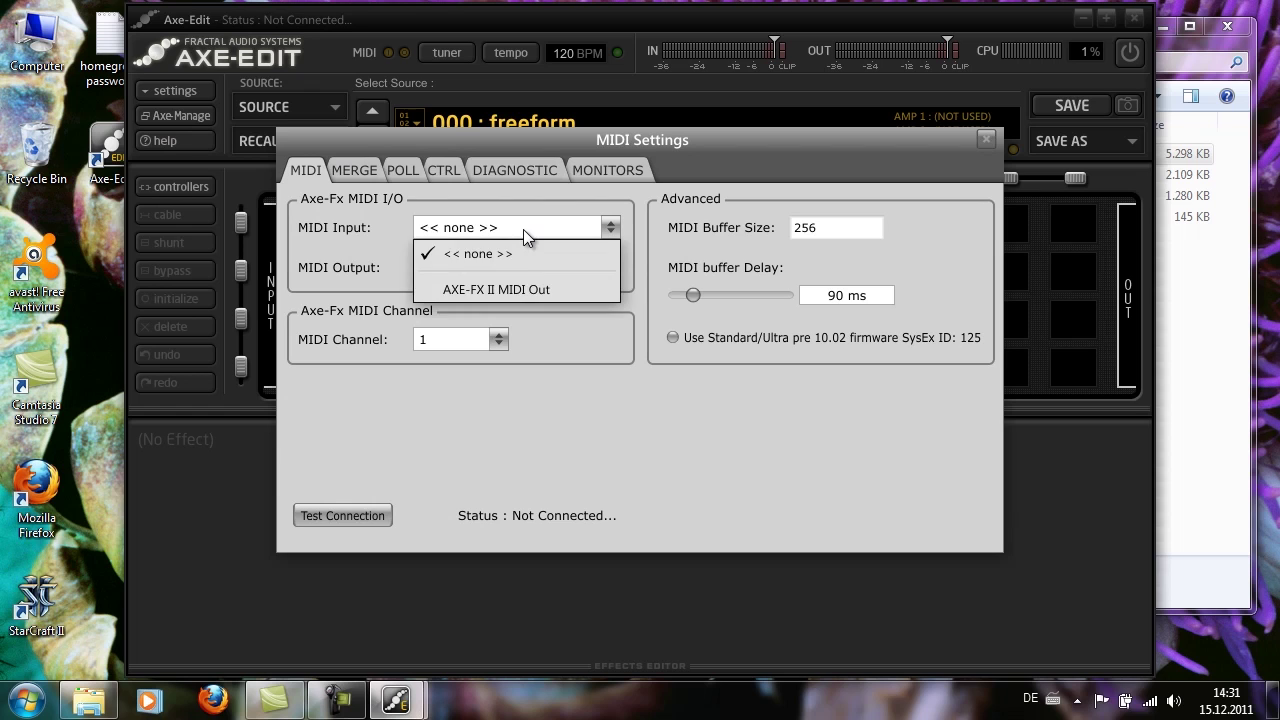
pyautogui.click(537, 287)
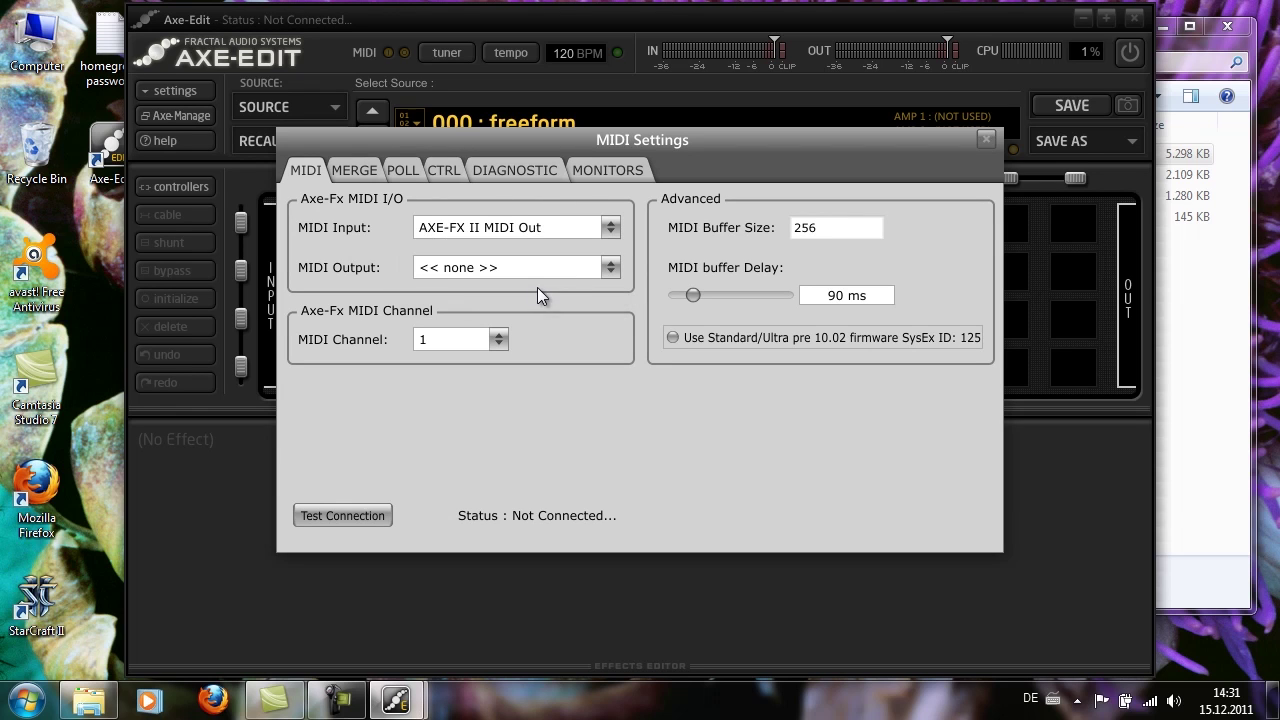
pyautogui.click(470, 271)
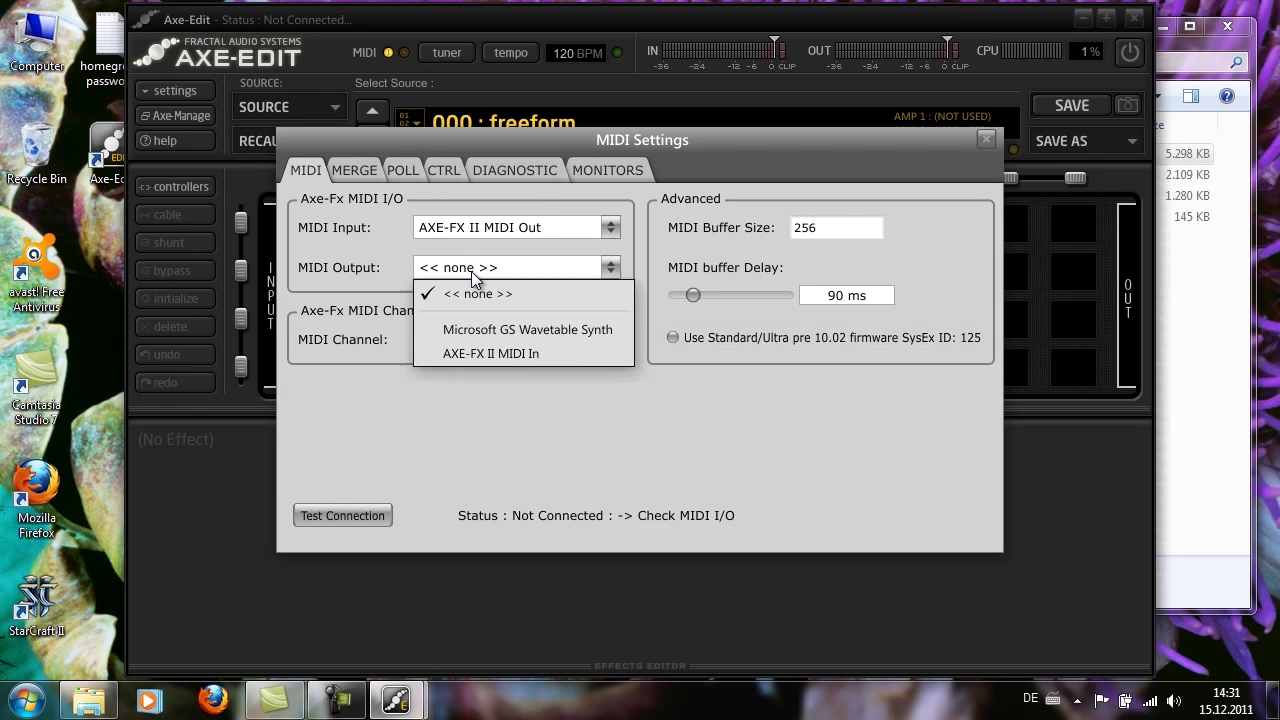
pyautogui.click(497, 353)
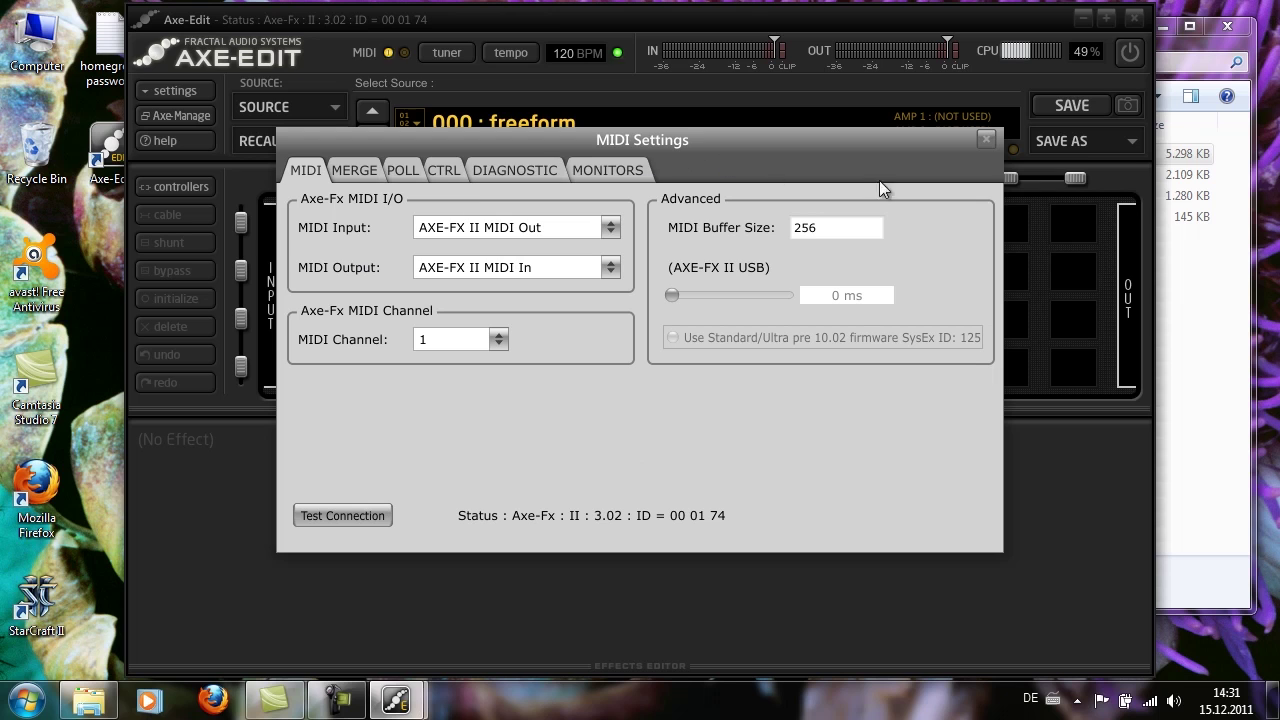
pyautogui.click(986, 140)
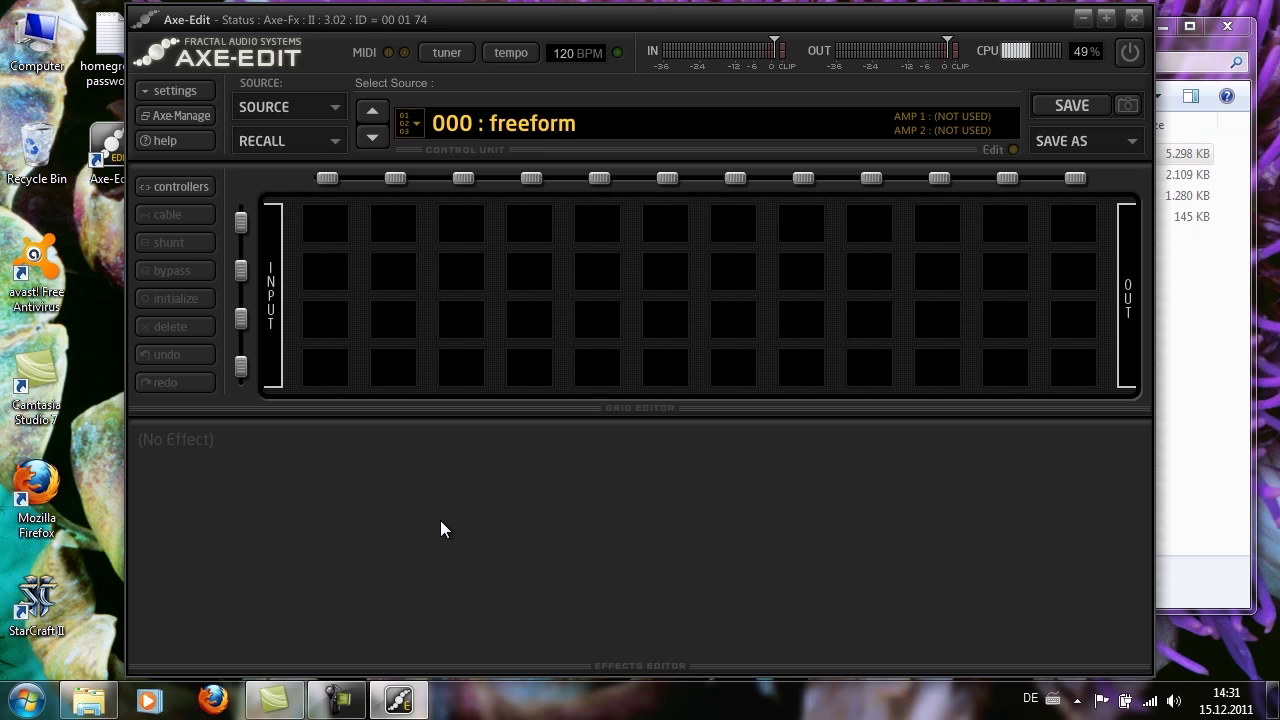
# Run Sync and Backup for banks A, B and C with disk backup, then acknowledge completion
pyautogui.click(212, 86)
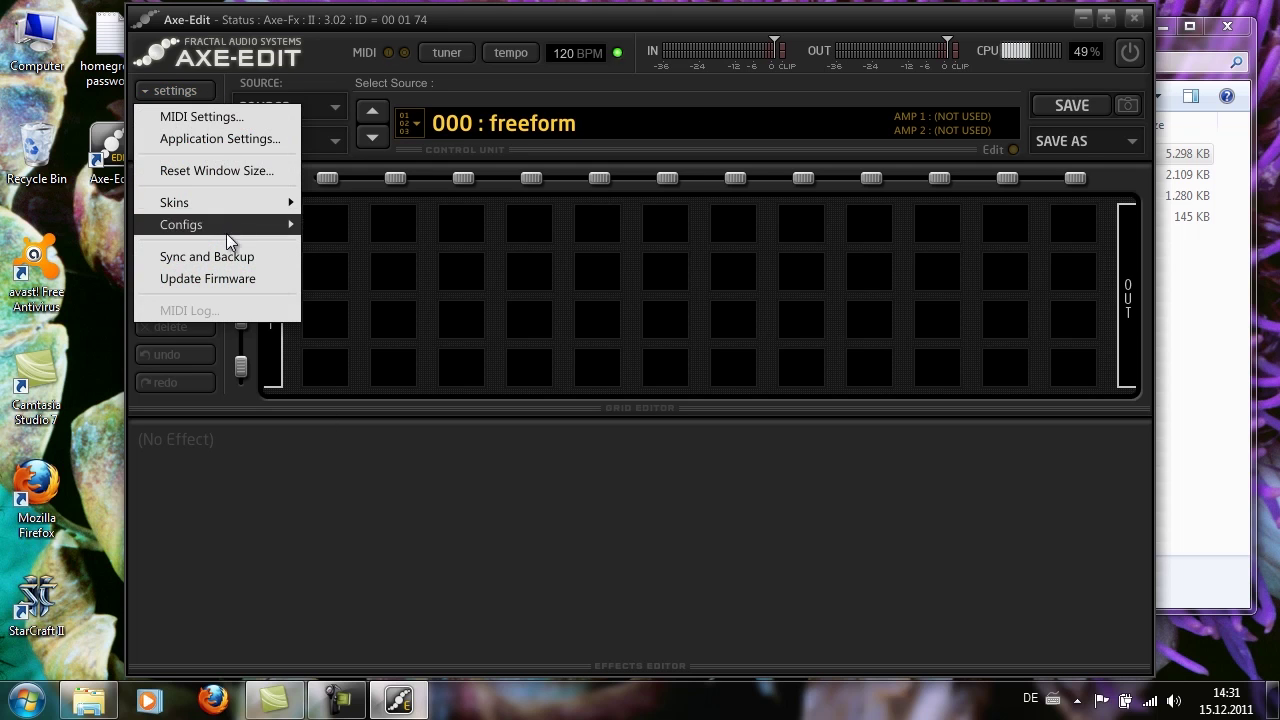
pyautogui.click(226, 258)
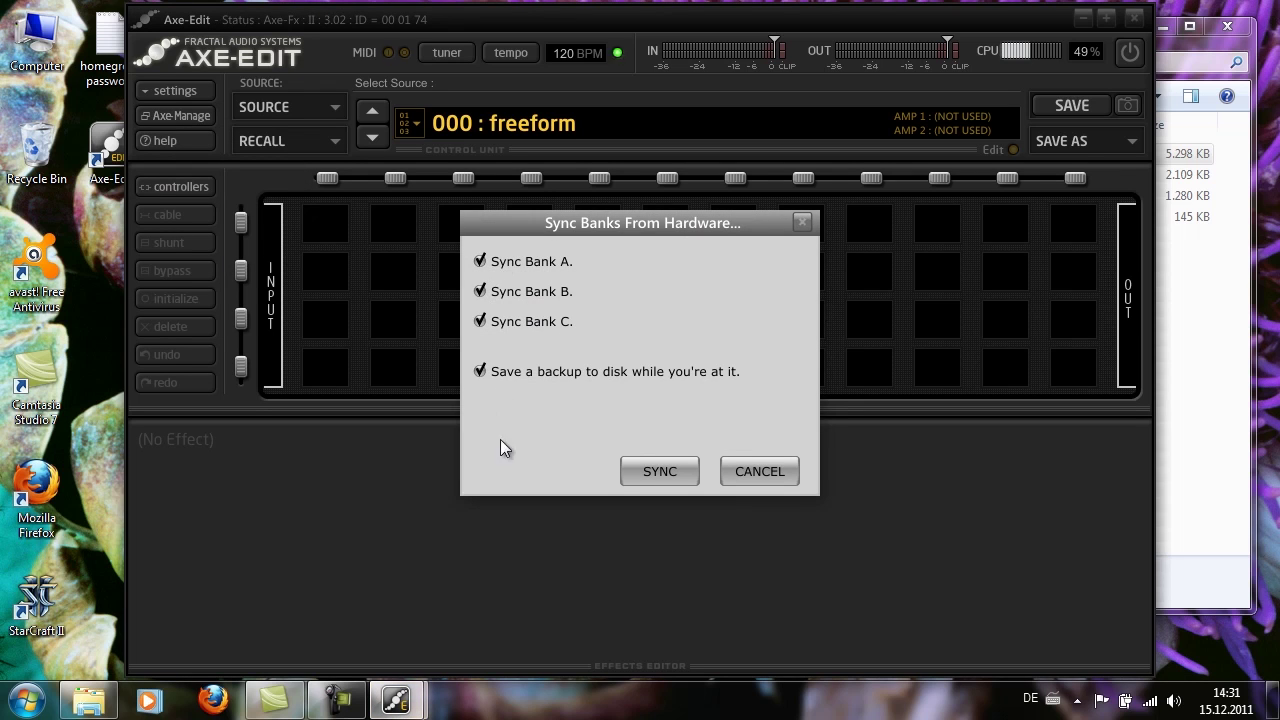
pyautogui.click(660, 467)
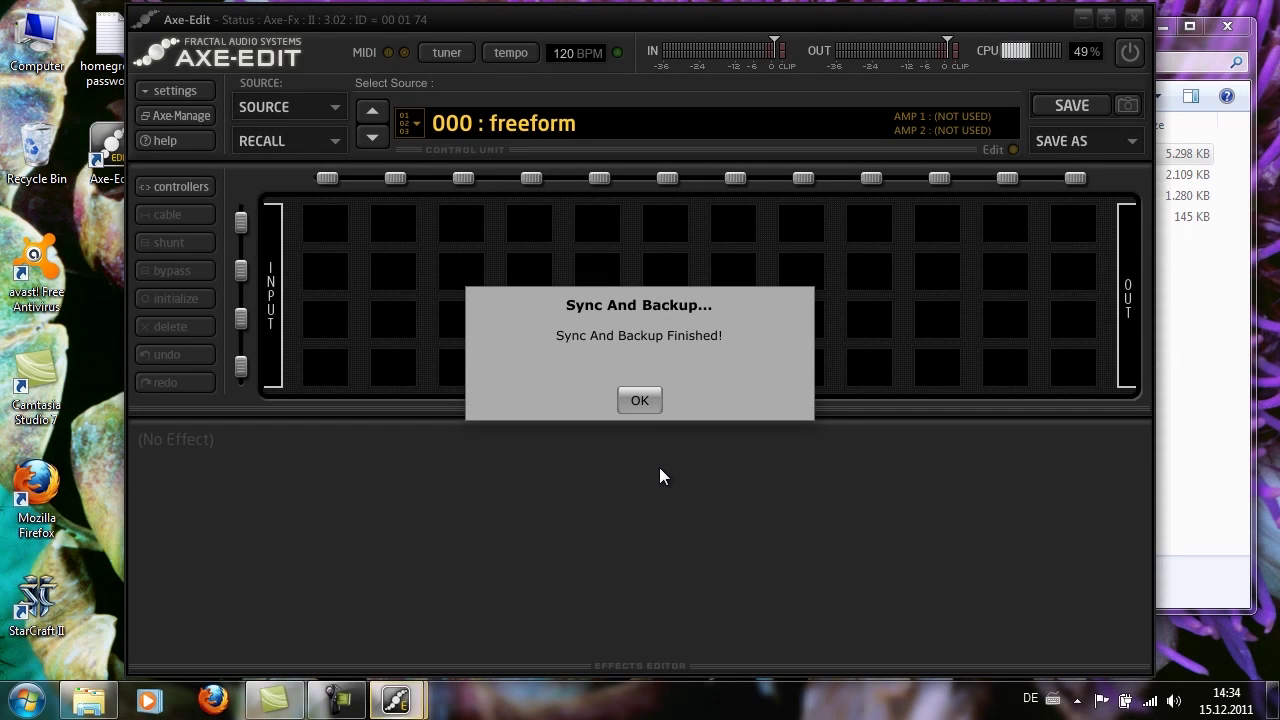
pyautogui.click(645, 398)
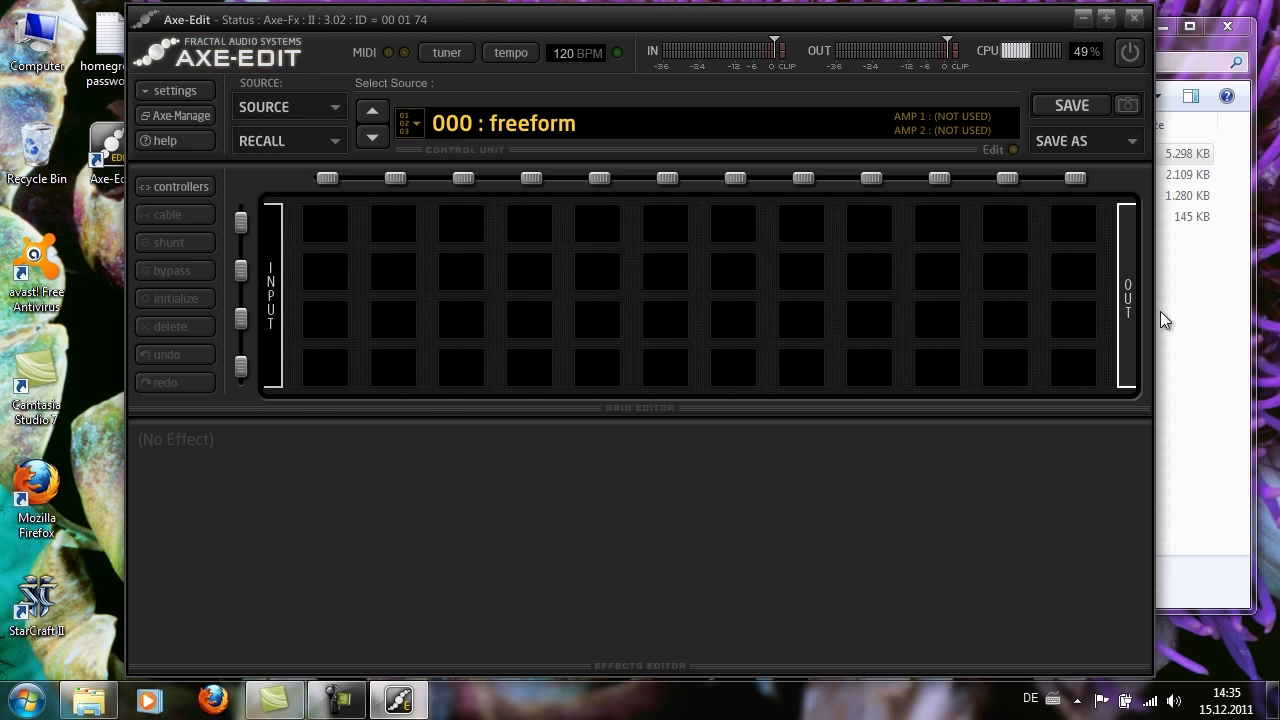
# Extract axefx2_3p04.zip from Downloads into an axefx2_3p04 folder
pyautogui.click(1217, 363)
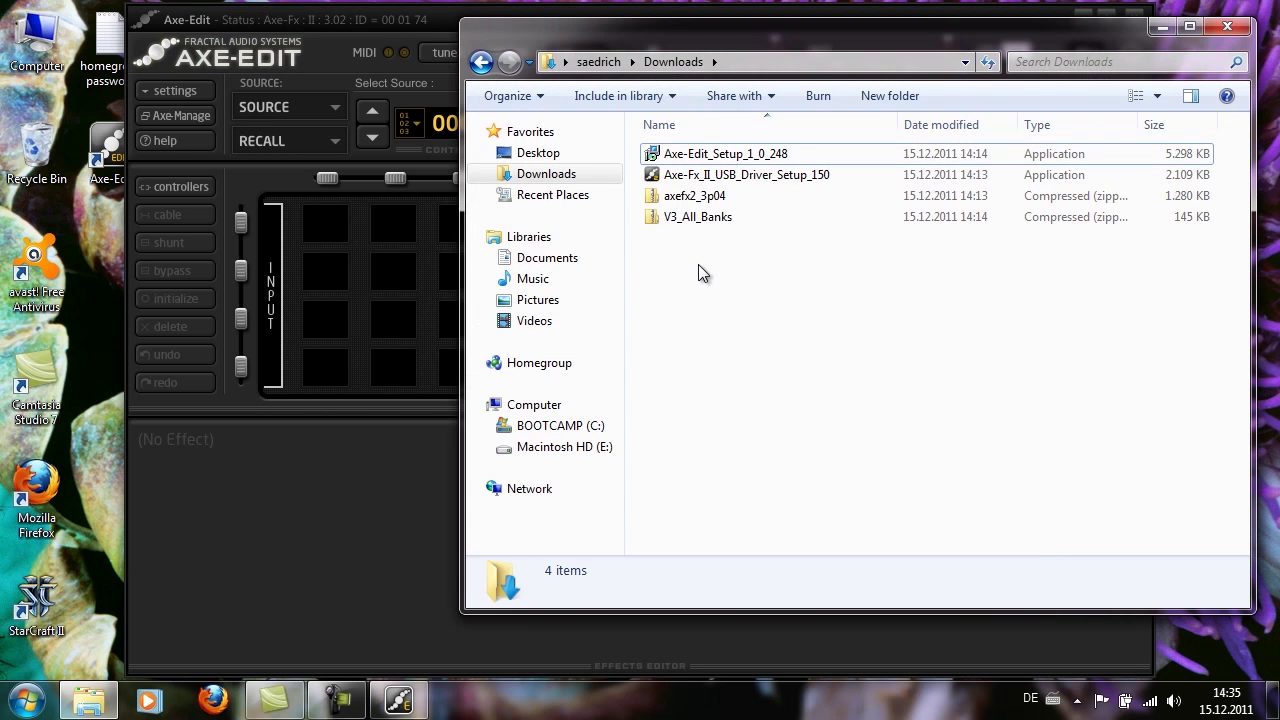
pyautogui.rightClick(693, 201)
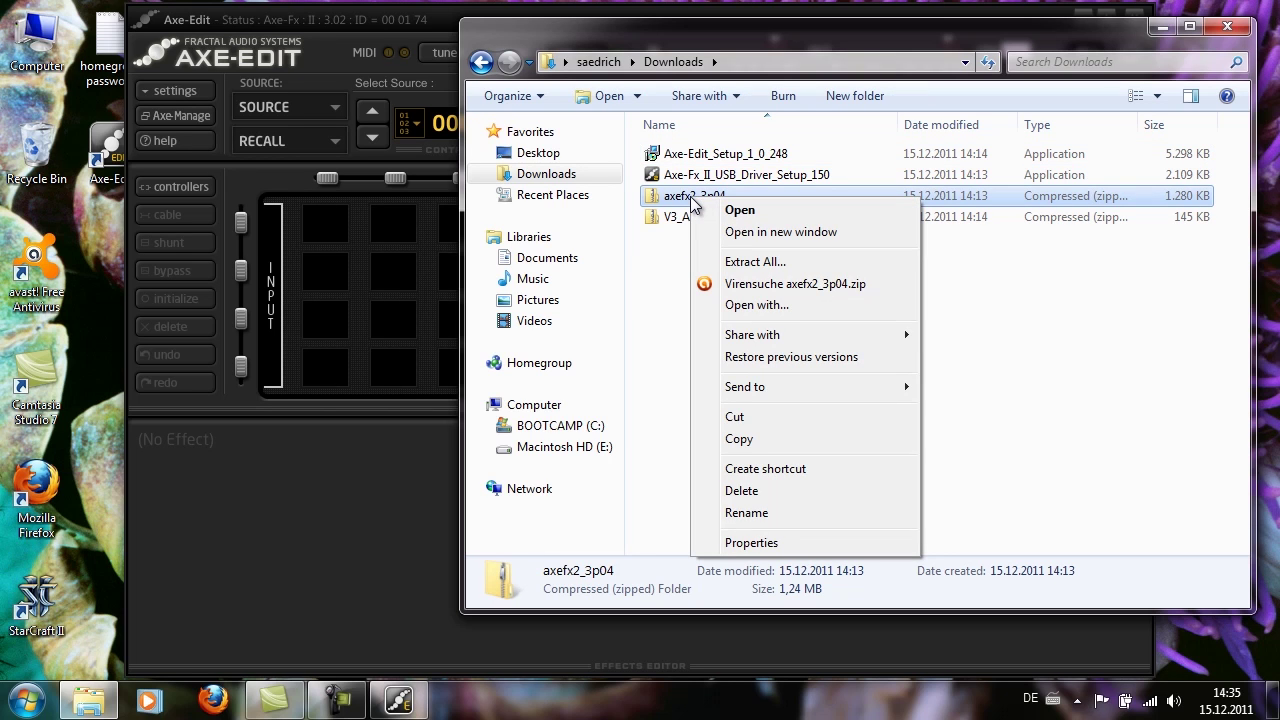
pyautogui.click(731, 261)
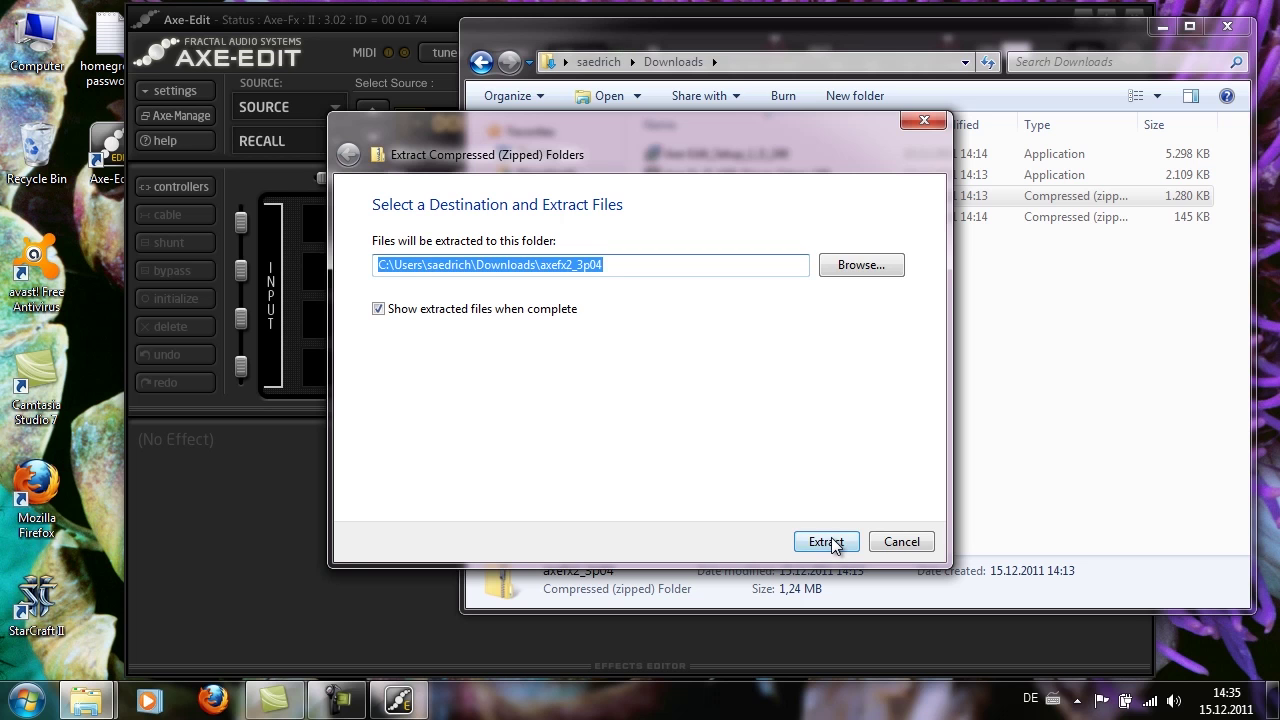
pyautogui.click(831, 540)
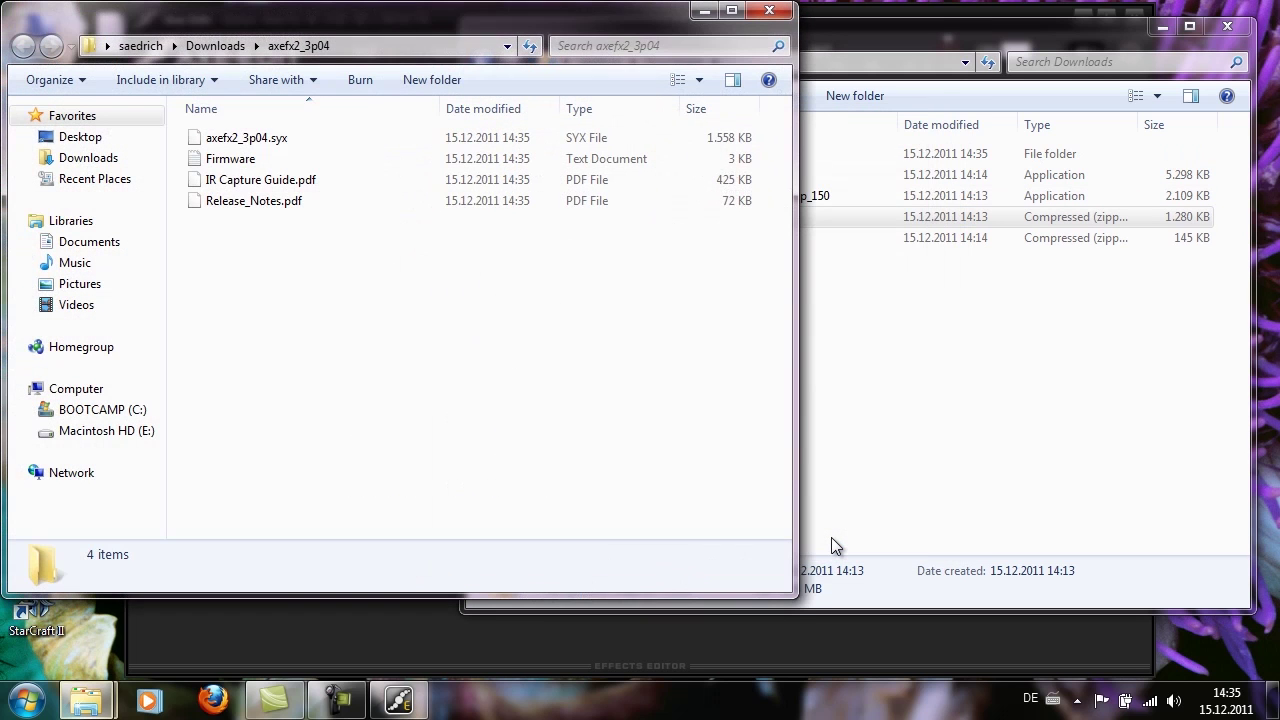
pyautogui.click(769, 11)
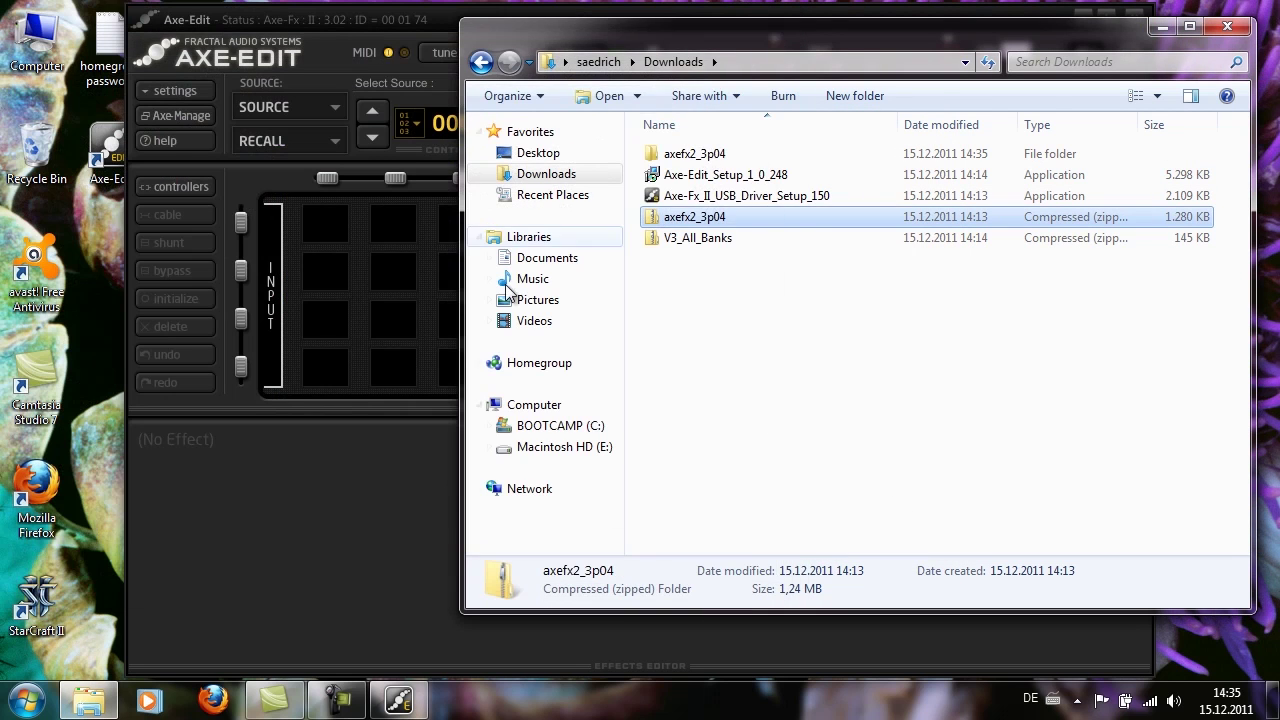
# Move the extracted axefx2_3p04 folder onto the Desktop
pyautogui.click(653, 157)
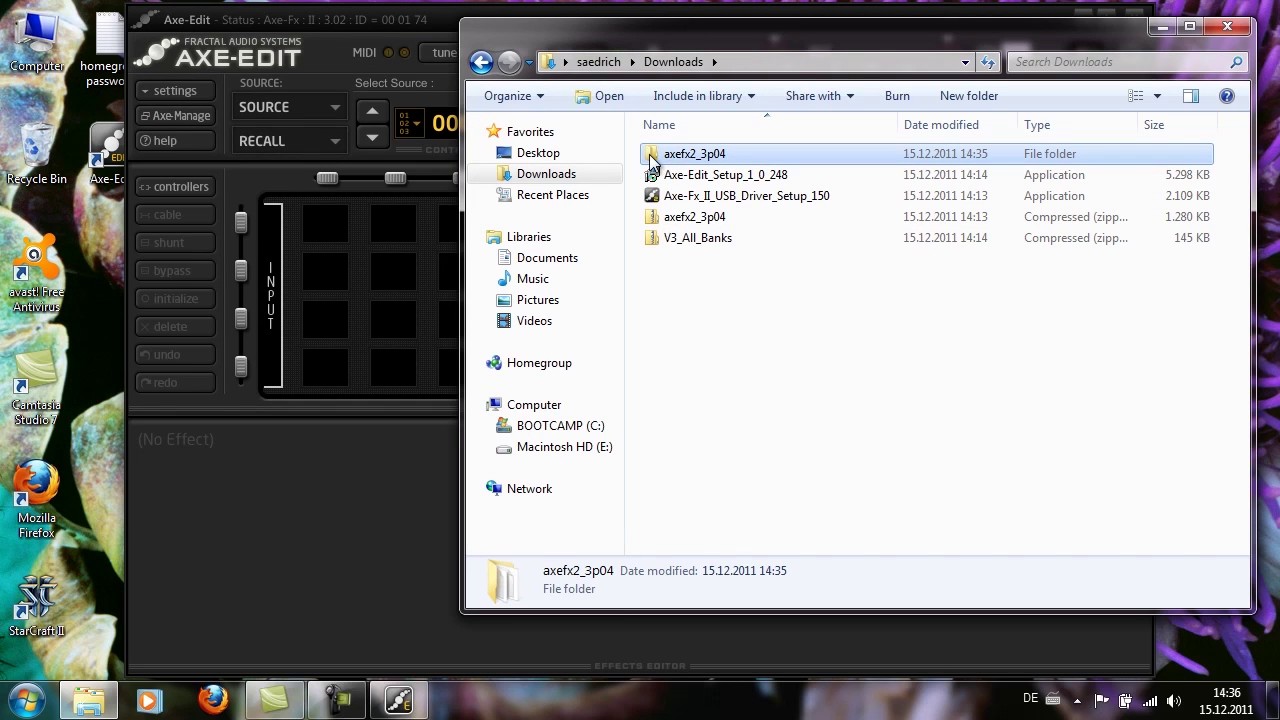
pyautogui.moveTo(667, 160); pyautogui.dragTo(538, 157)
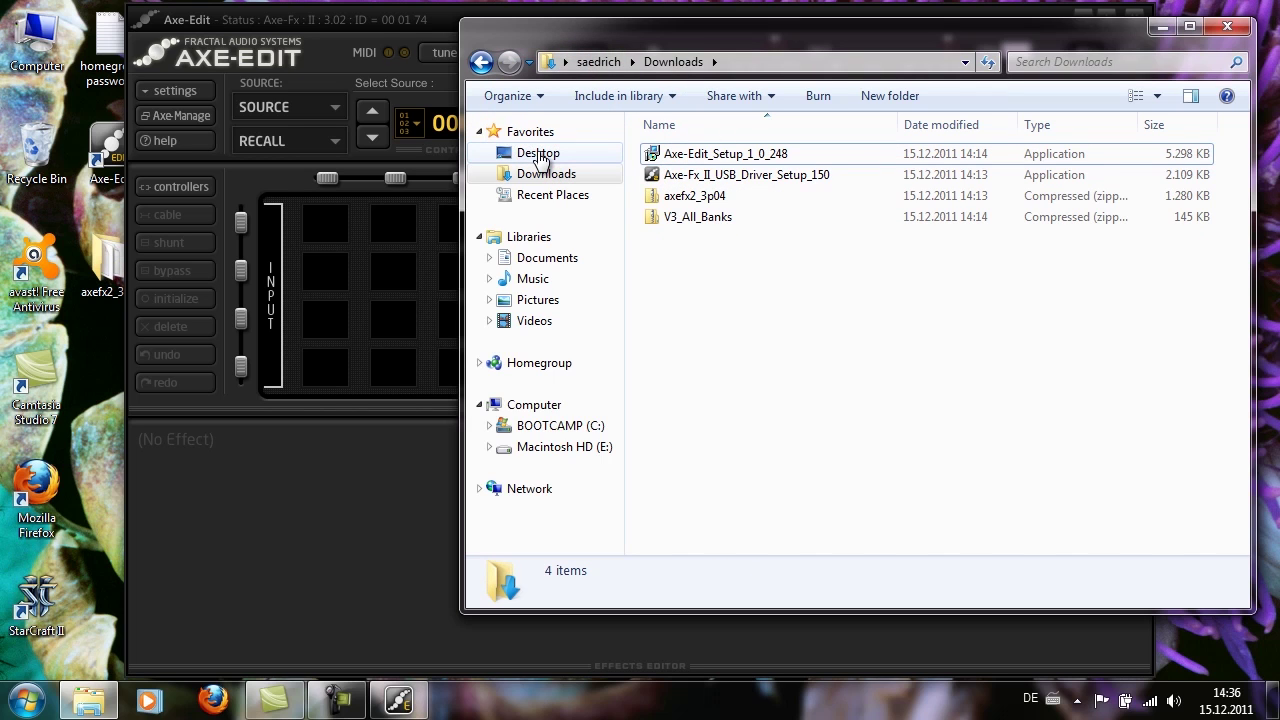
pyautogui.click(329, 531)
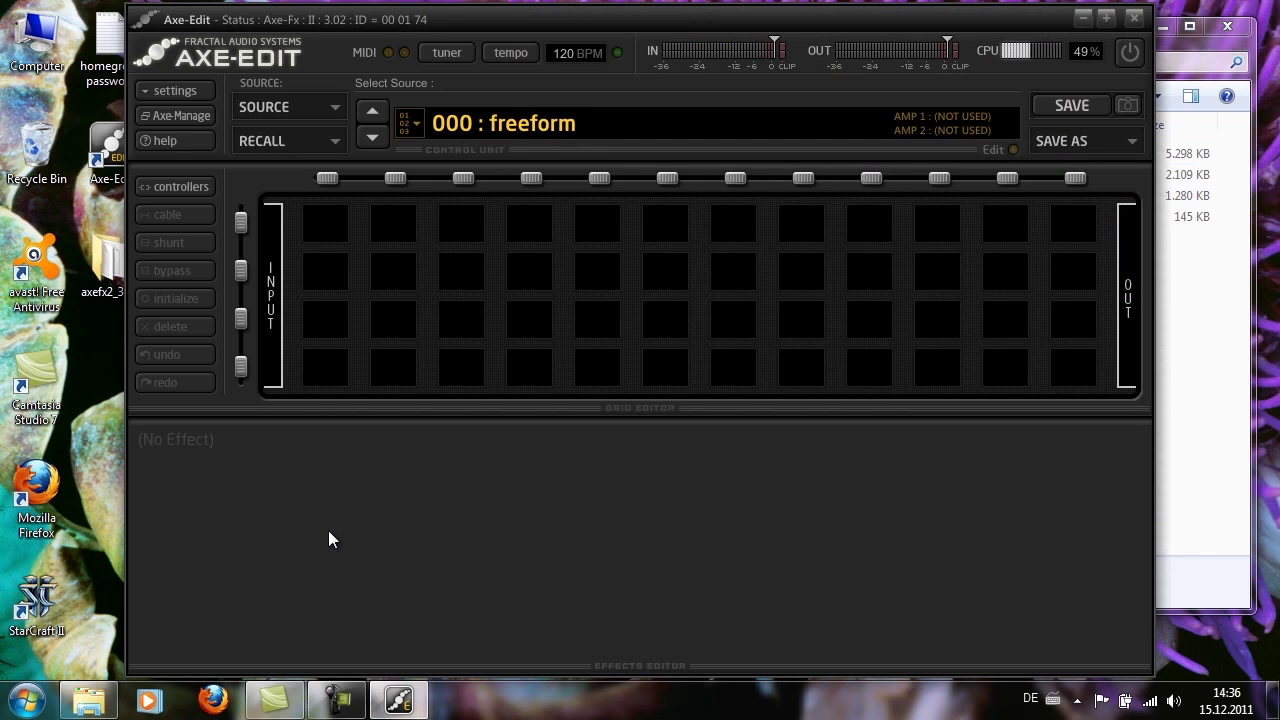
# Choose Desktop\axefx2_3p04\axefx2_3p04.syx as the firmware file for Update Firmware
pyautogui.click(194, 90)
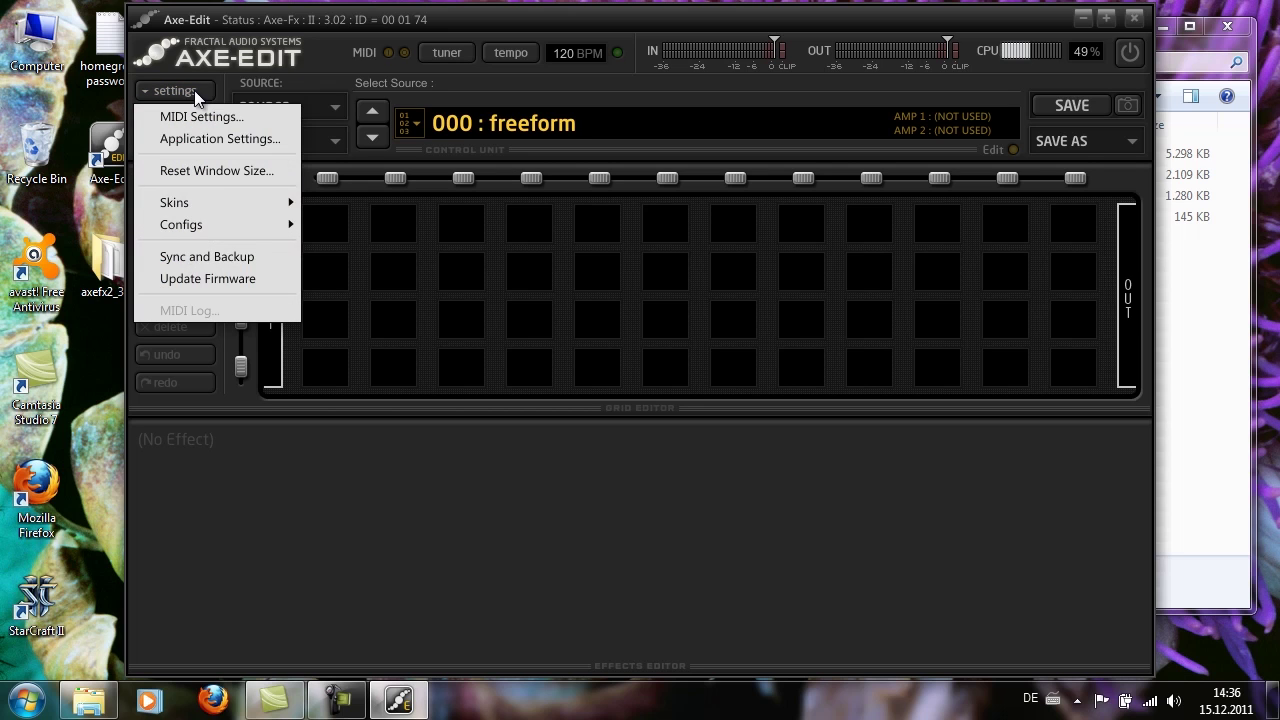
pyautogui.click(226, 279)
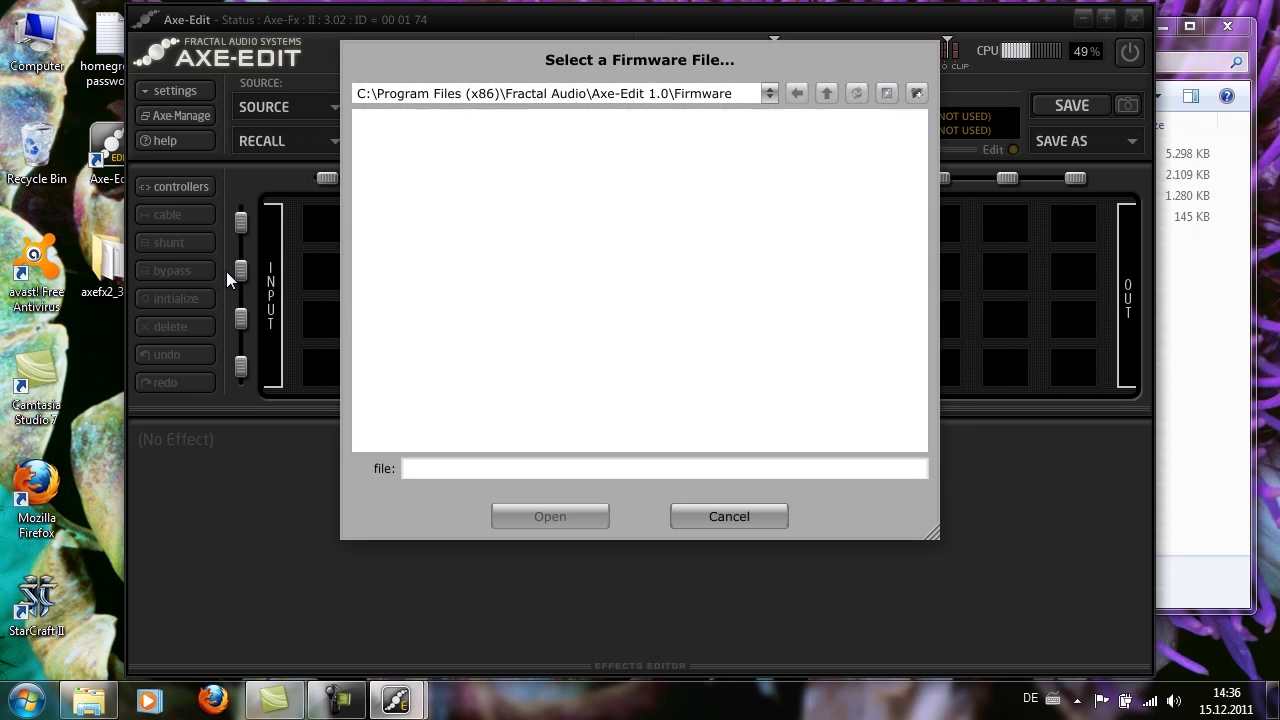
pyautogui.click(703, 93)
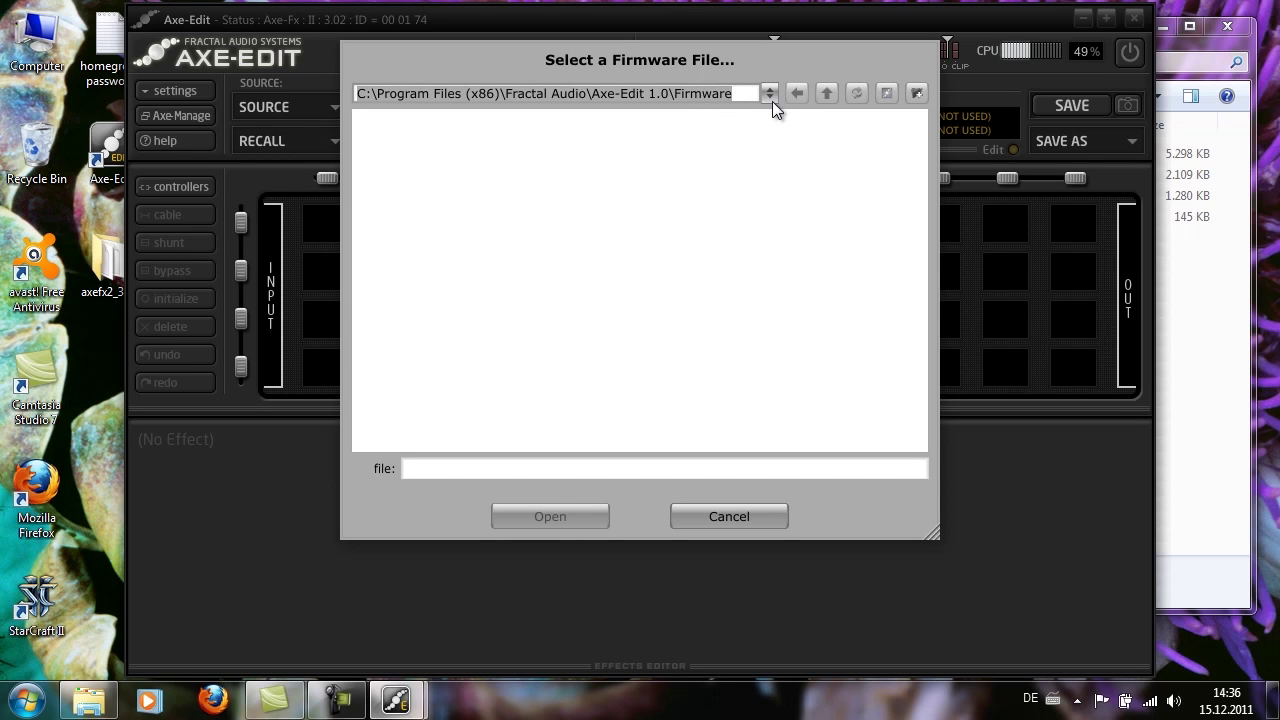
pyautogui.click(771, 99)
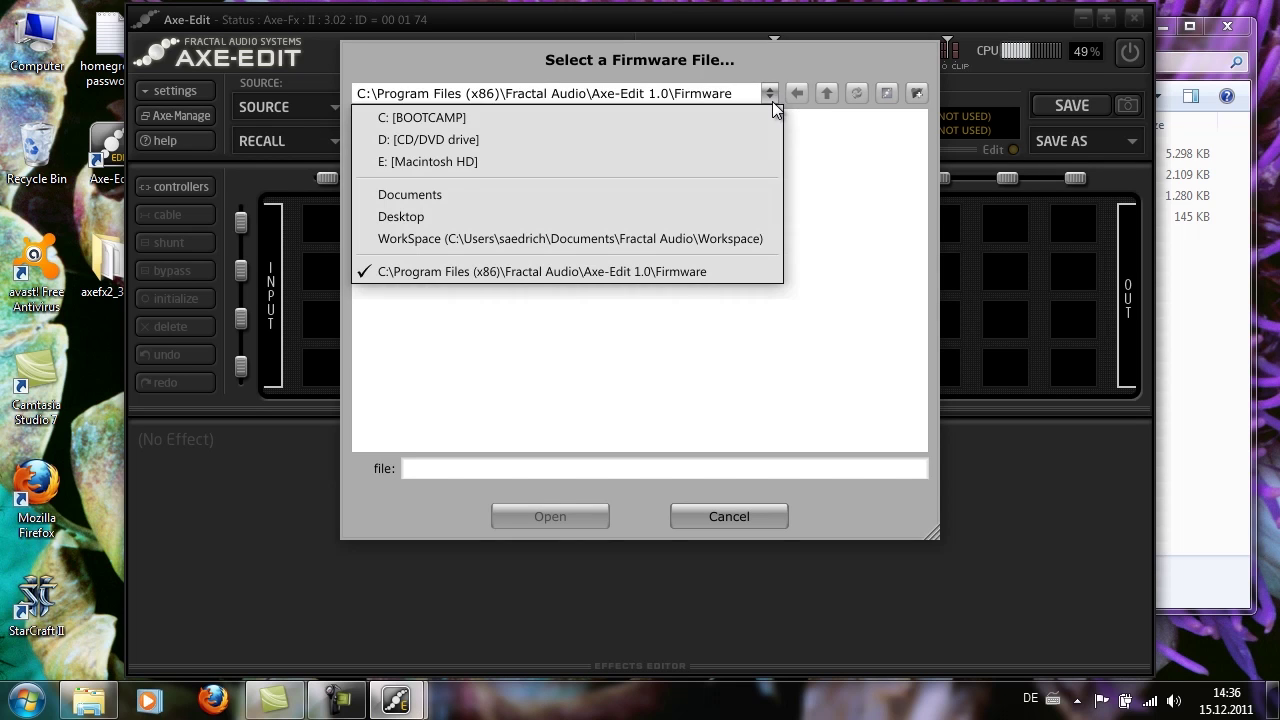
pyautogui.click(642, 218)
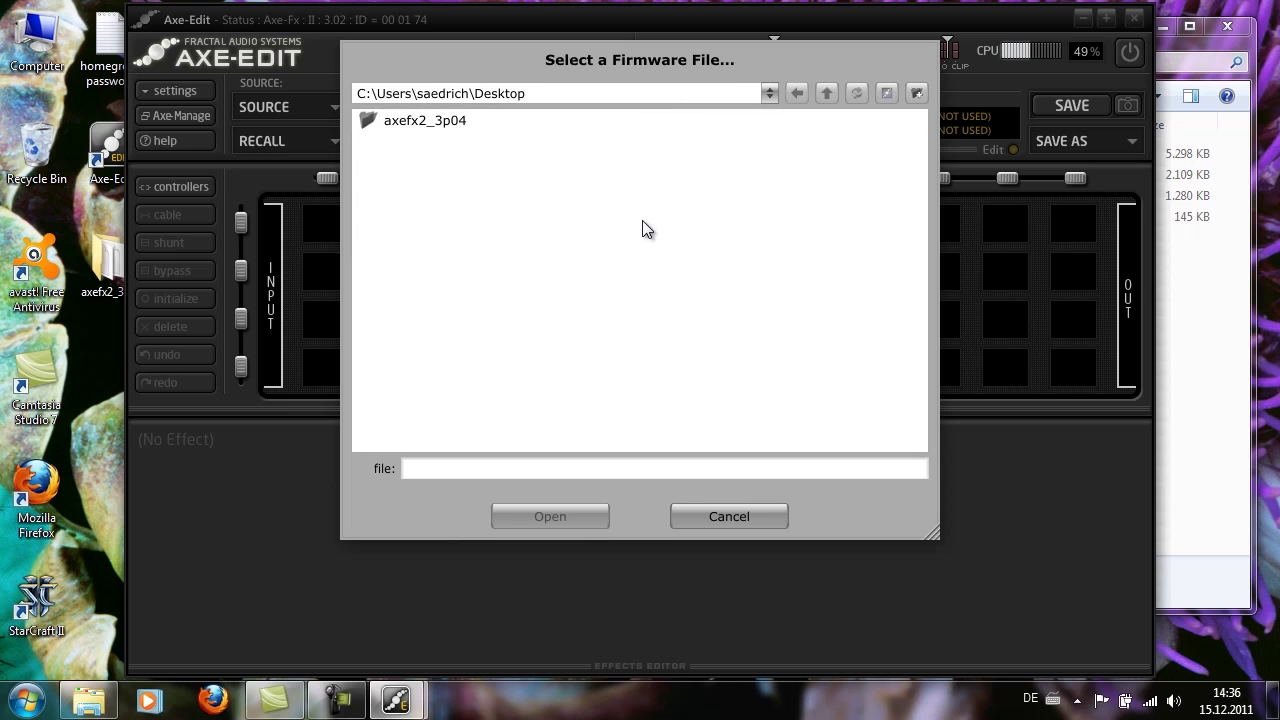
pyautogui.doubleClick(406, 121)
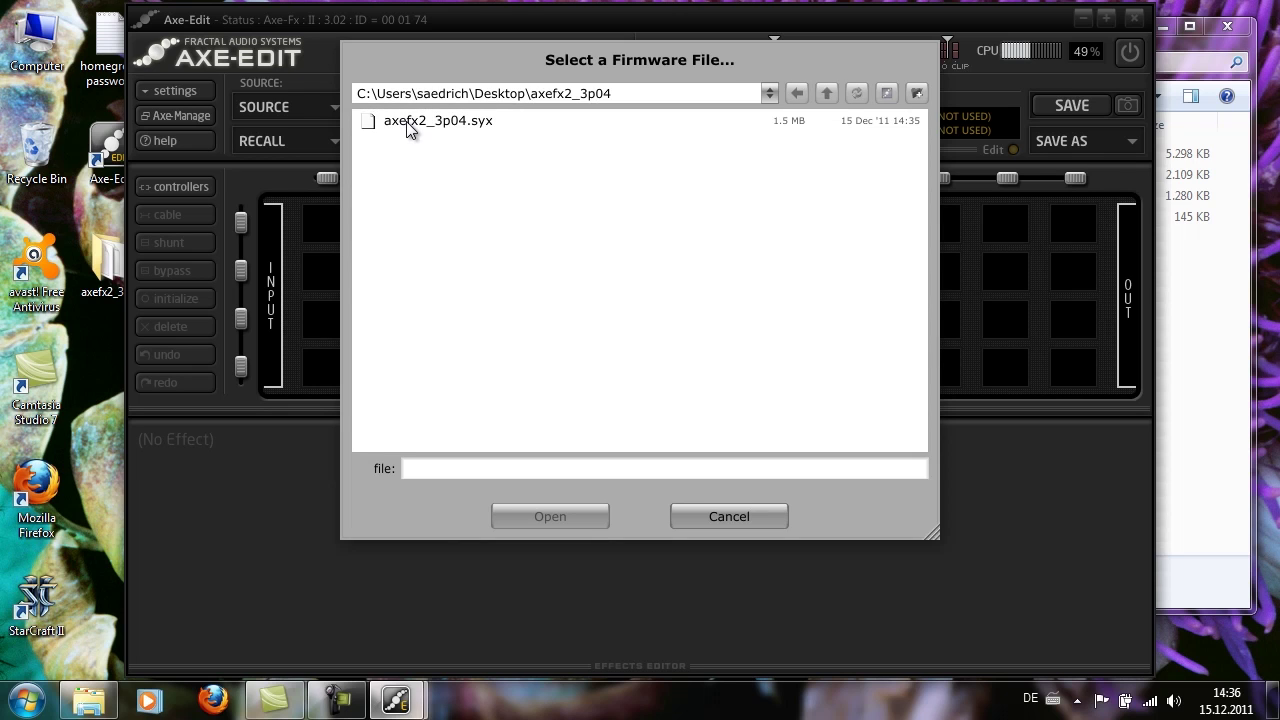
pyautogui.click(406, 121)
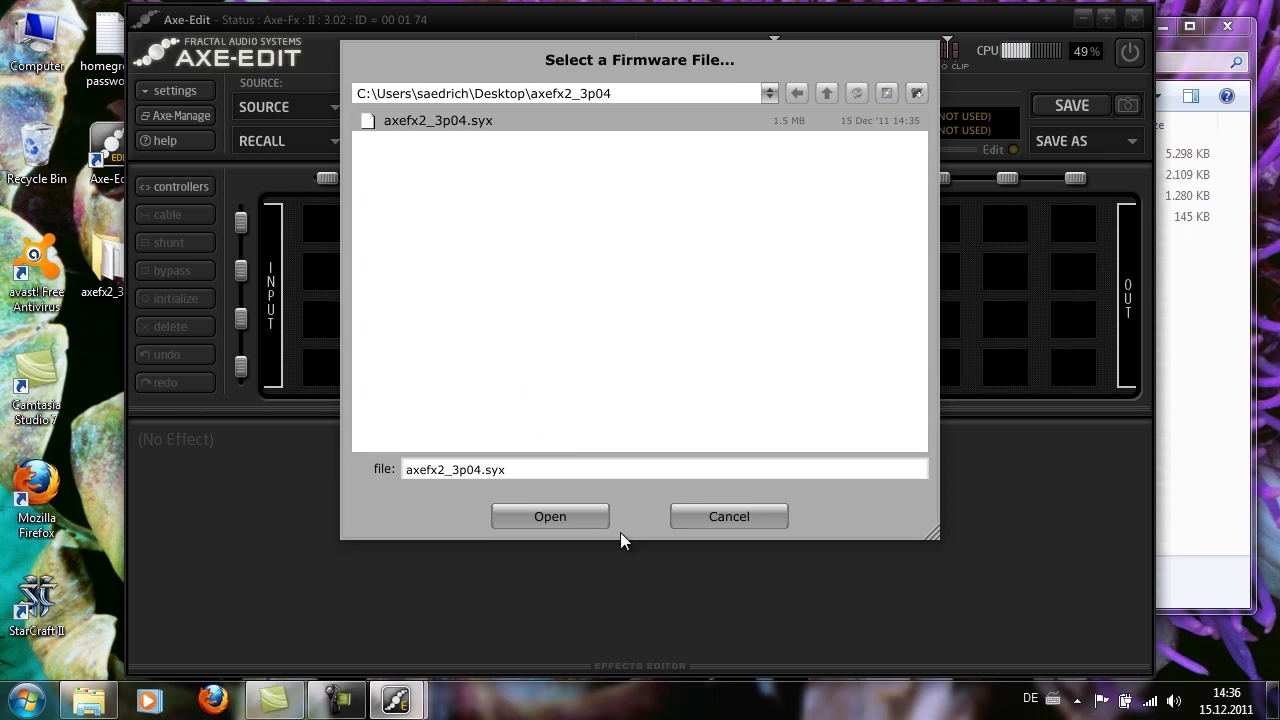
pyautogui.click(550, 516)
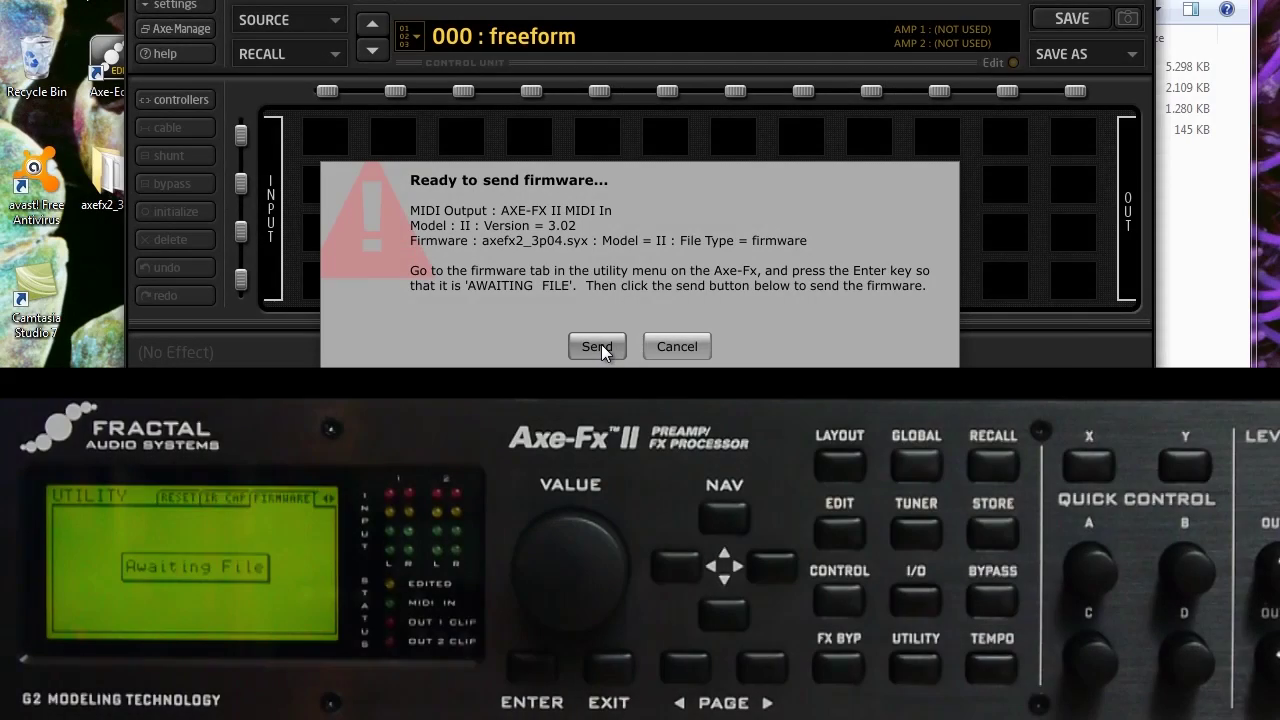
# Send the axefx2_3p04.syx firmware to the waiting Axe-Fx II
pyautogui.click(601, 344)
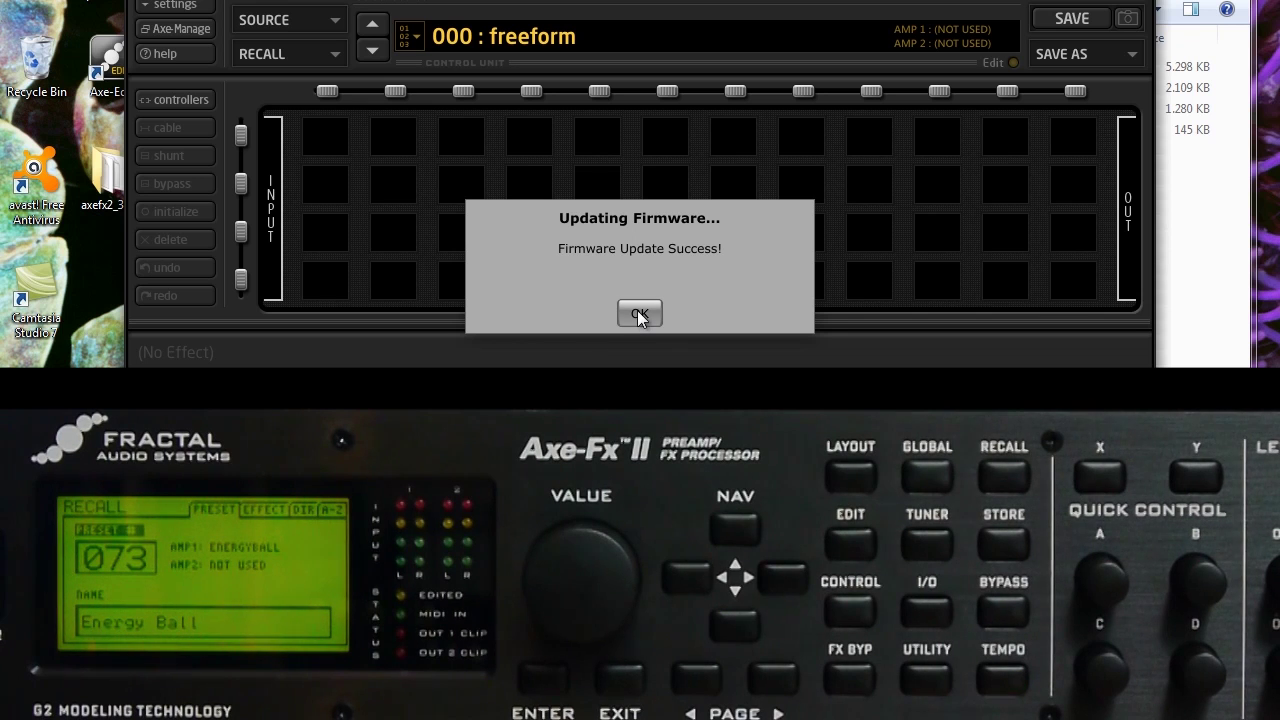
# Close the Firmware Update Success message with OK
pyautogui.click(638, 312)
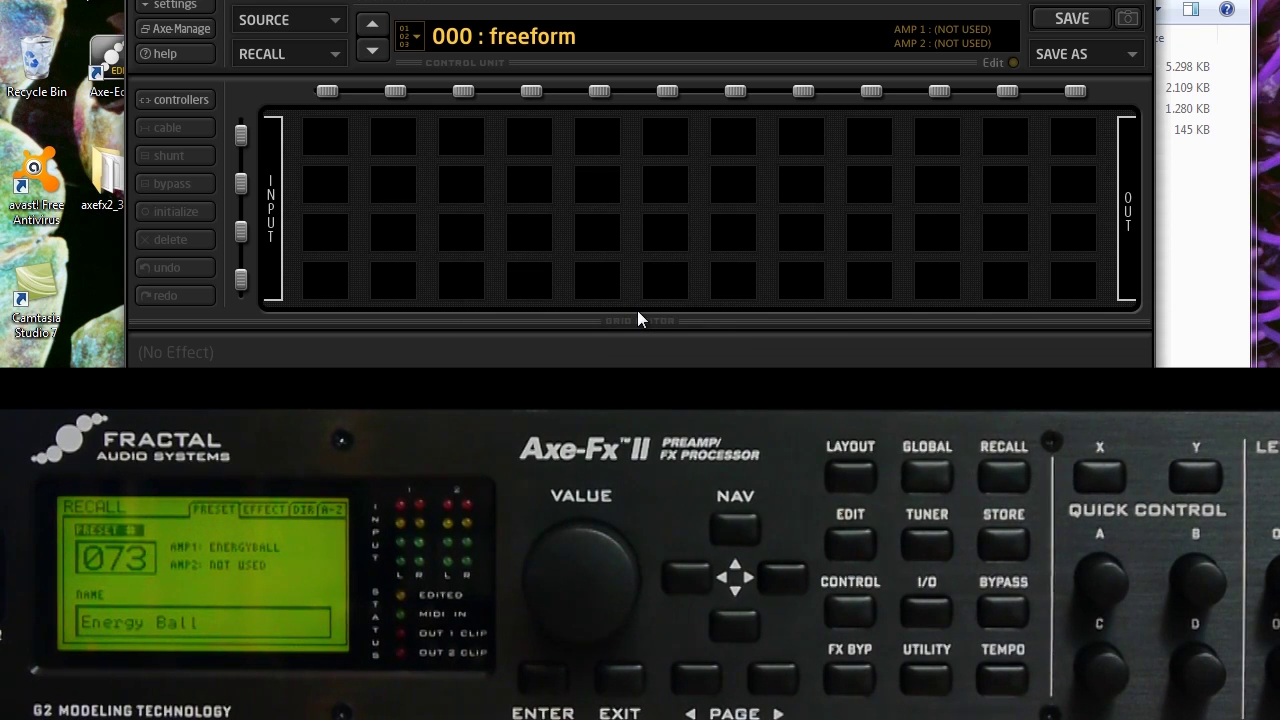